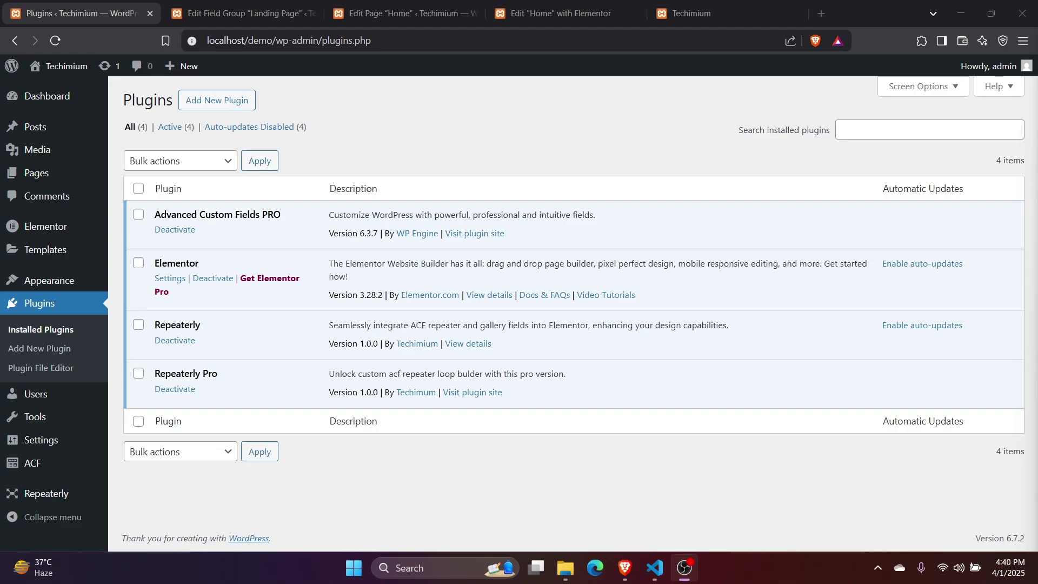
Step: Review the fields defined in the Landing Page field group and the content entered for them on the Home page
click(575, 4)
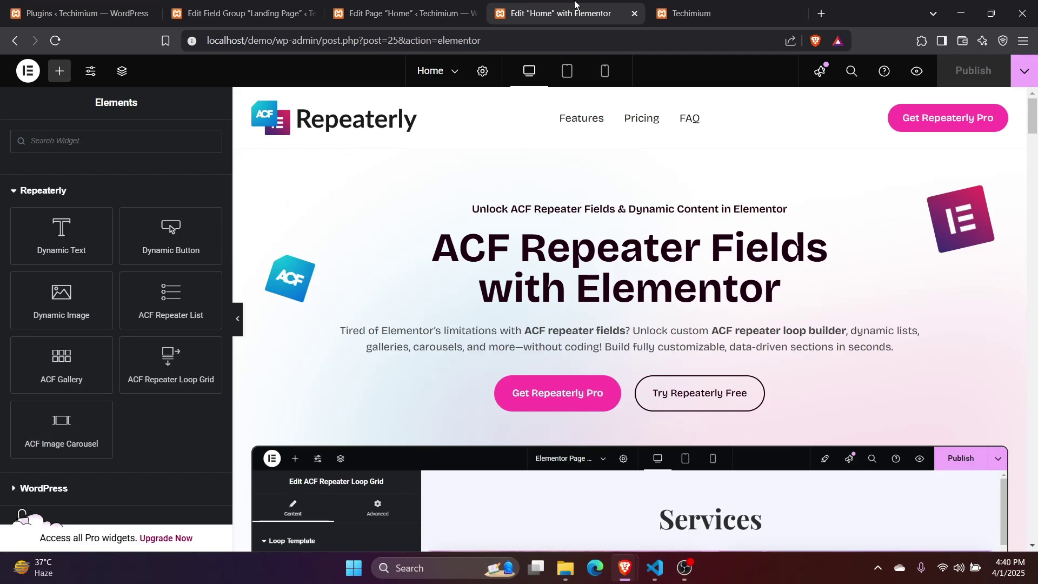
click(253, 6)
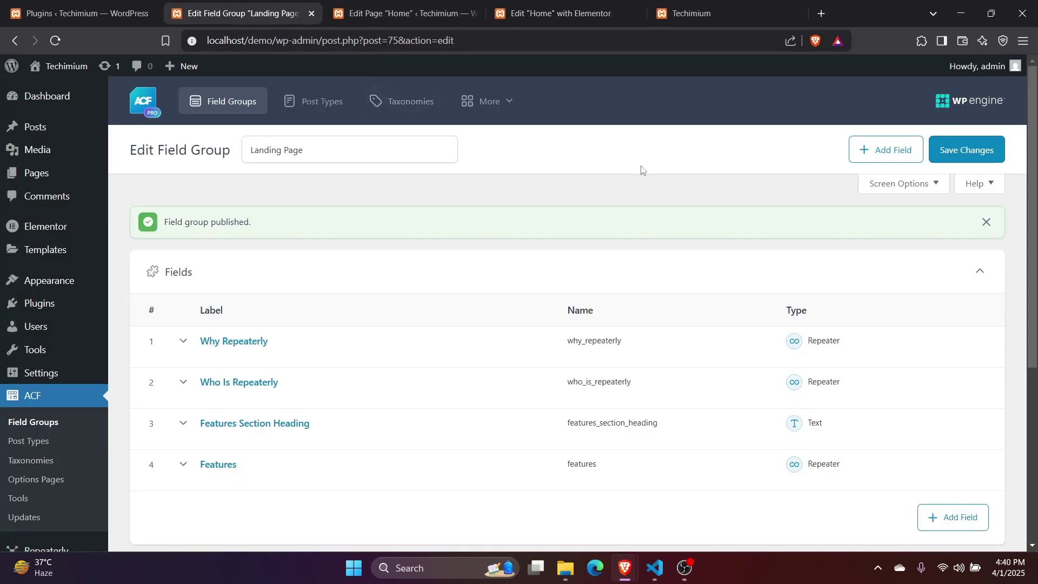
scroll(643, 172, down, 5)
scroll(652, 178, up, 5)
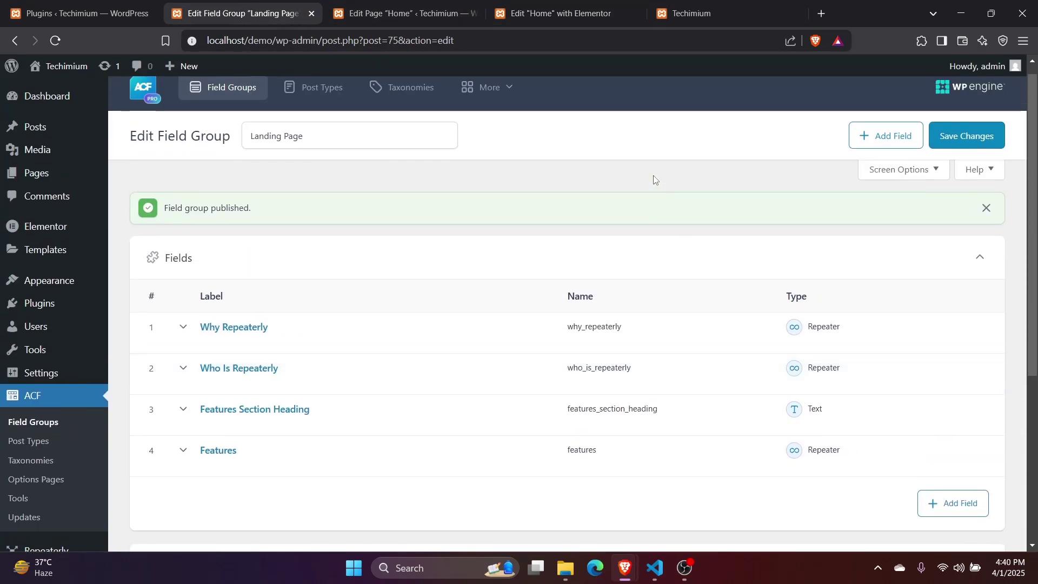
click(428, 4)
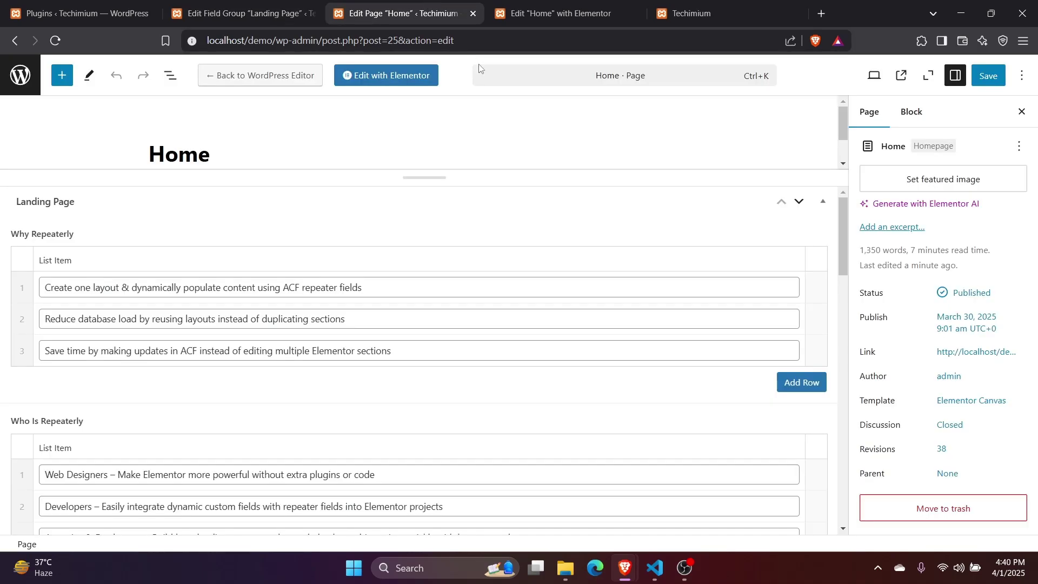
scroll(589, 197, down, 7)
scroll(590, 198, down, 10)
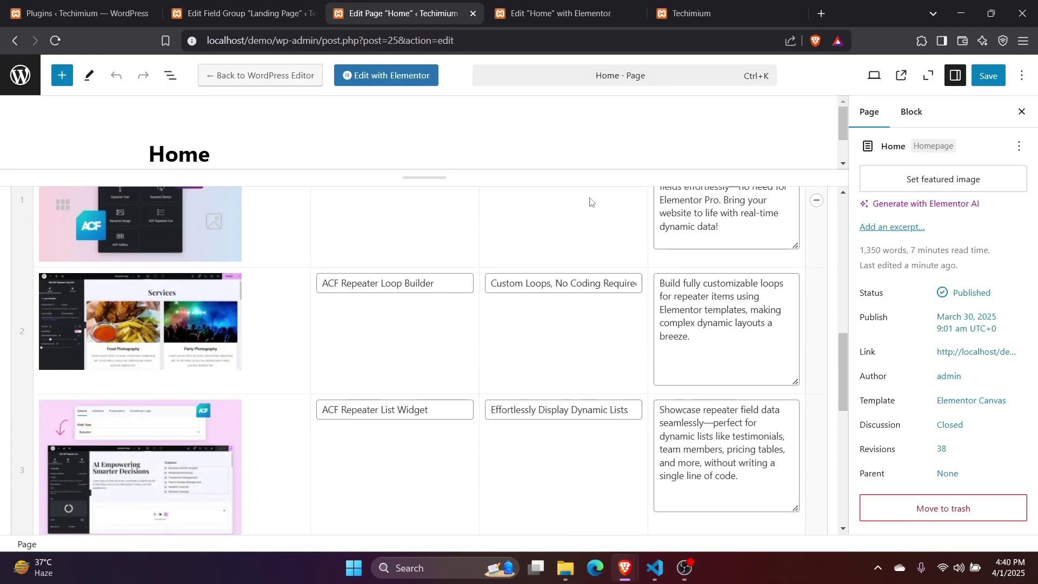
scroll(591, 202, up, 5)
scroll(591, 202, up, 12)
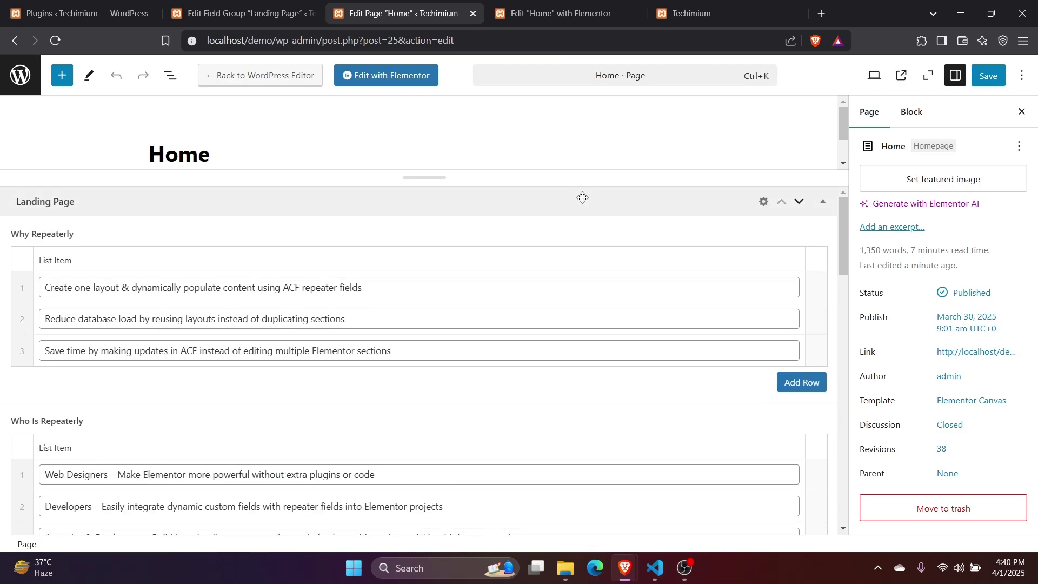
Step: In the Elementor editor for the Home page, add a Dynamic Text widget directly below the Key Features & Benefits heading
click(543, 4)
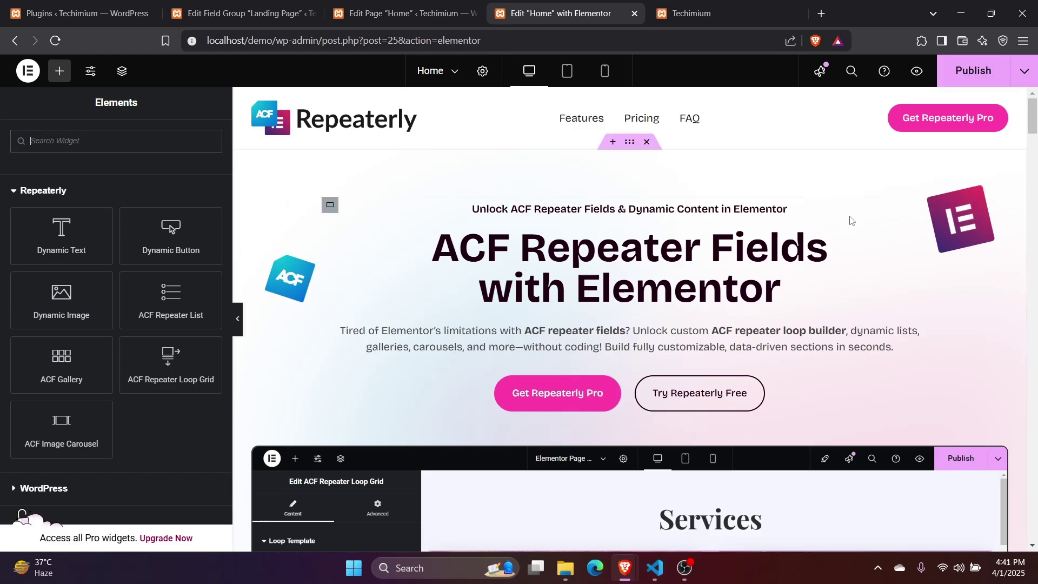
scroll(581, 212, down, 2)
scroll(579, 212, down, 15)
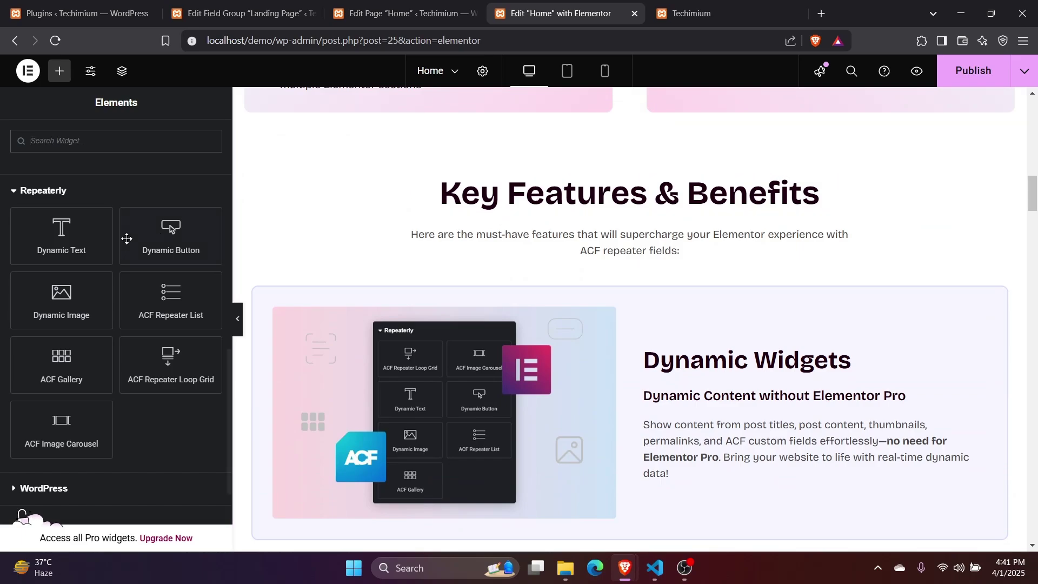
drag(61, 232, 617, 214)
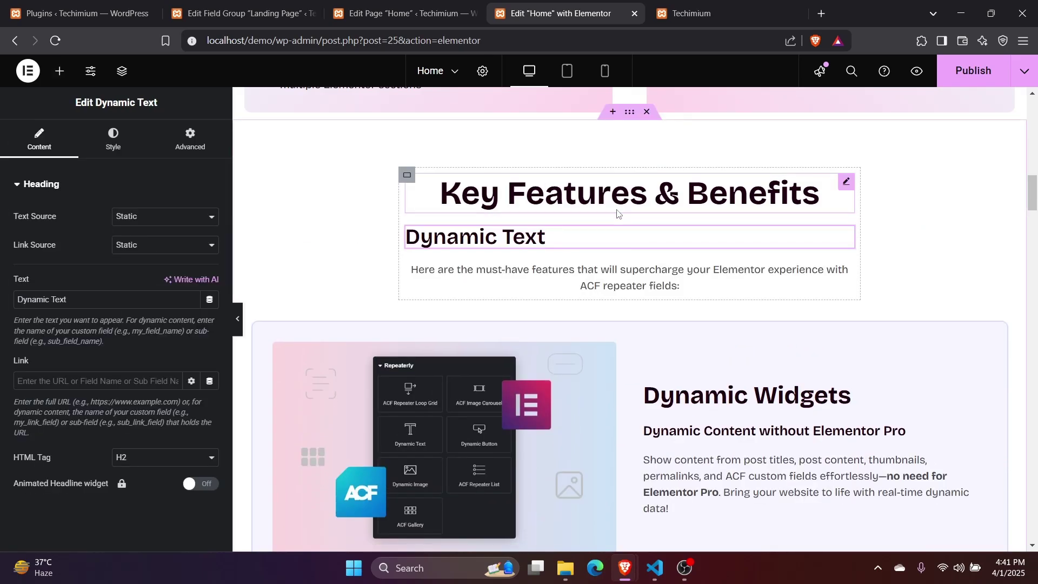
Step: Set the Dynamic Text widget's text source to ACF Custom Field and its text to the field name features_section_heading
click(163, 221)
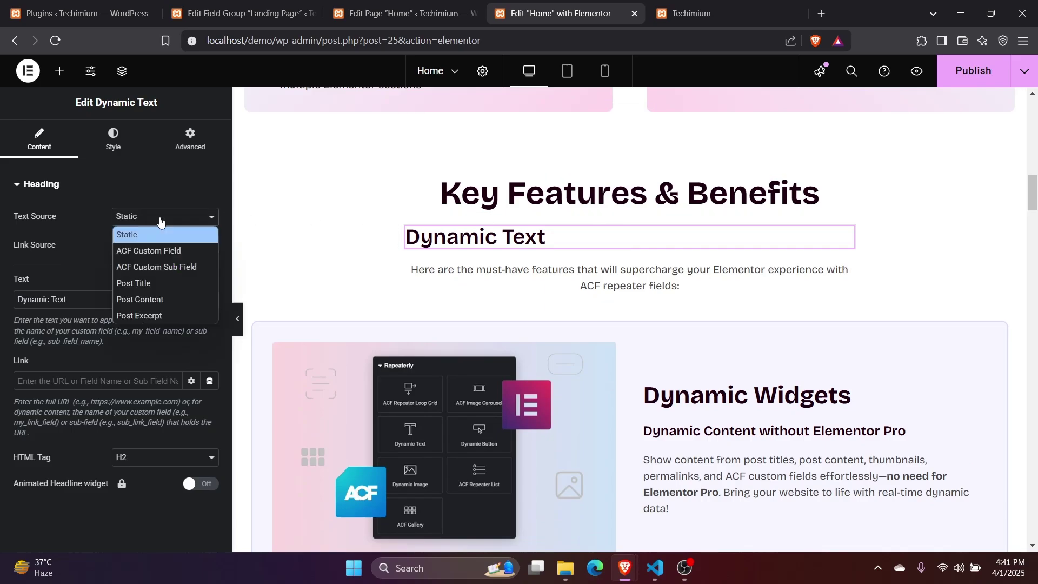
click(163, 252)
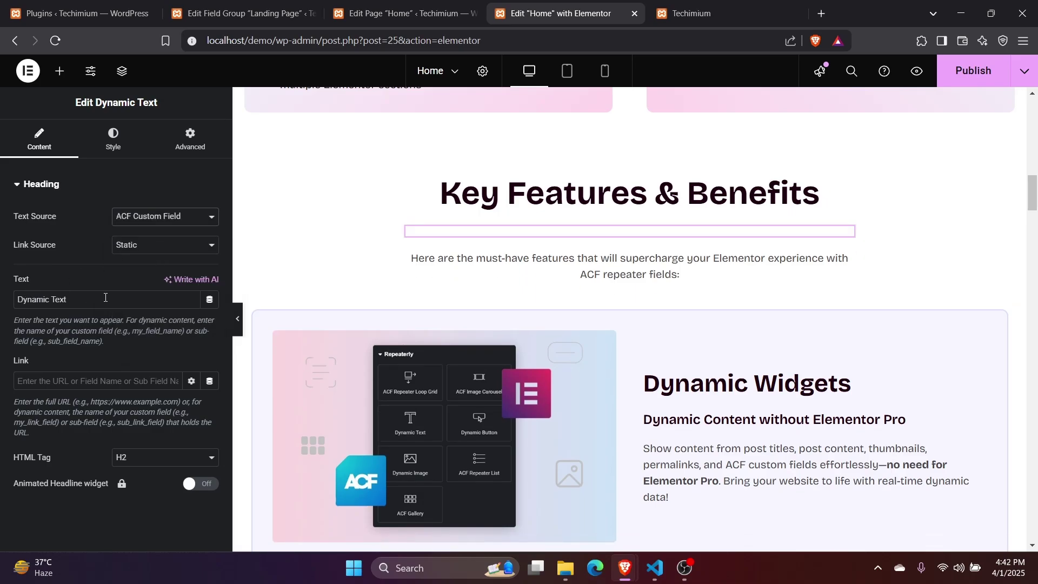
click(243, 13)
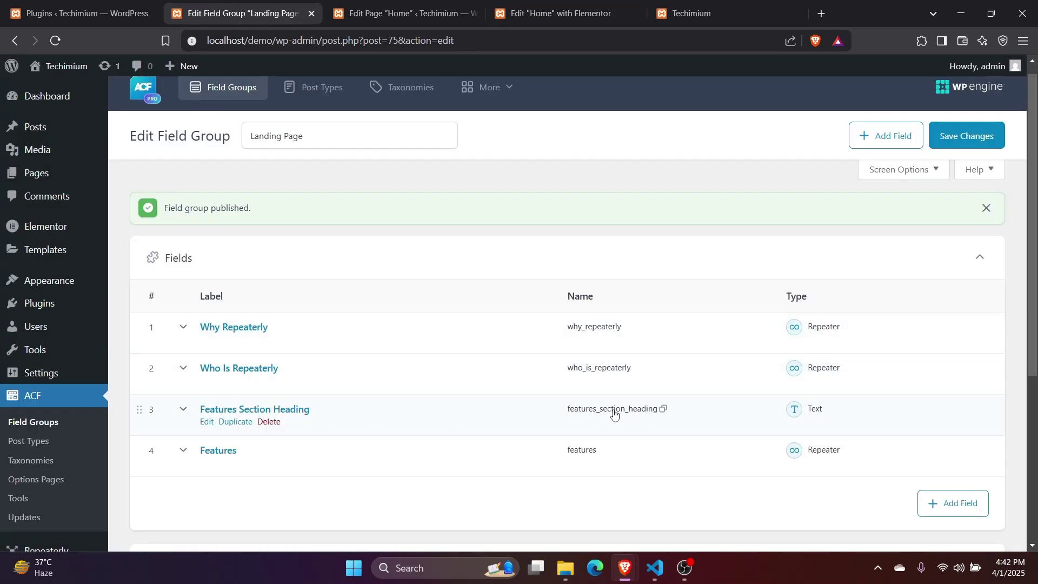
click(568, 4)
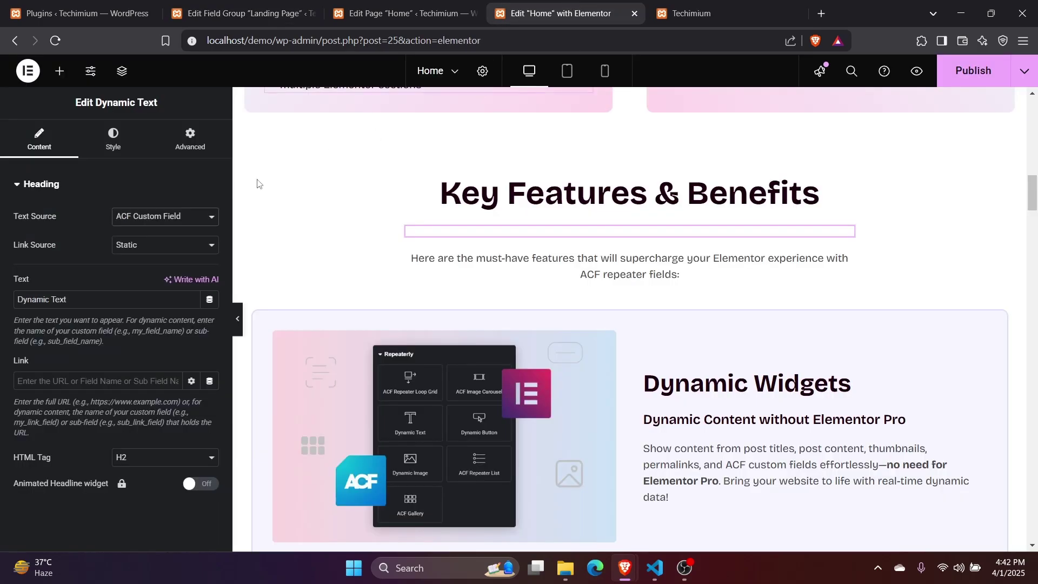
triple_click(82, 299)
right_click(39, 299)
click(70, 282)
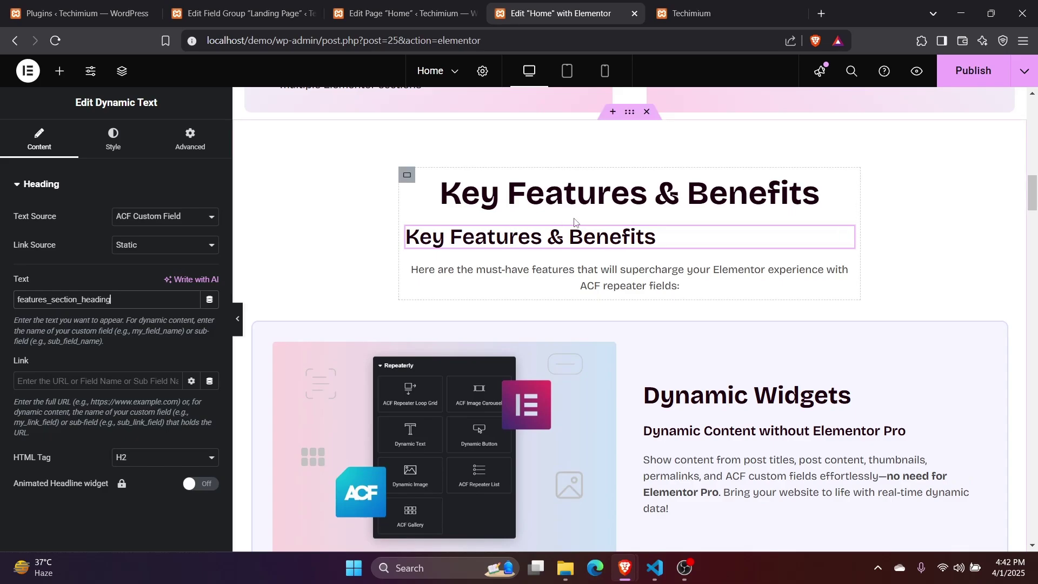
Step: Apply the original Key Features & Benefits heading's style to the Dynamic Text widget and delete the original heading
right_click(621, 210)
key(Escape)
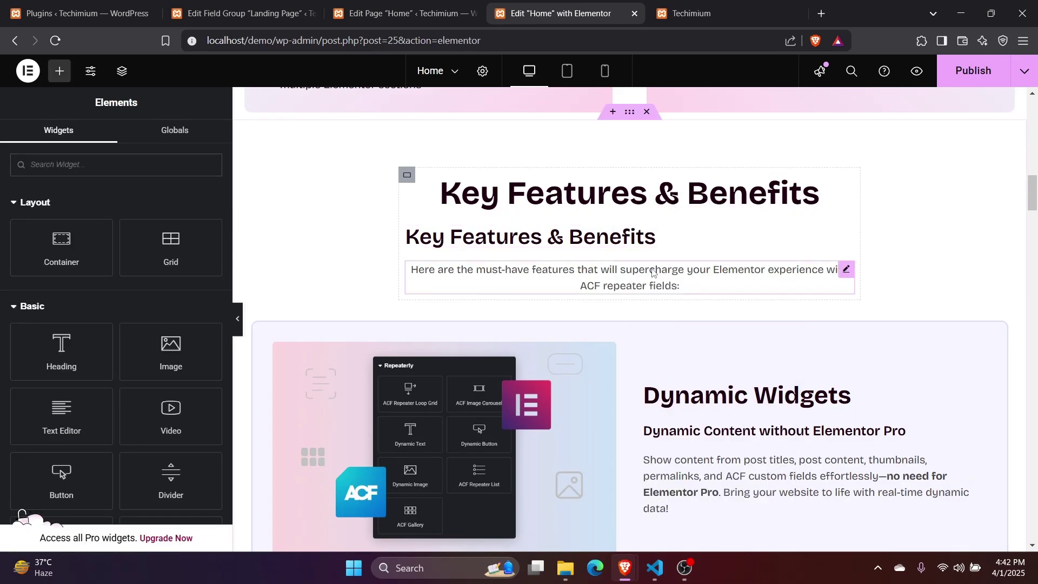
right_click(597, 236)
click(647, 356)
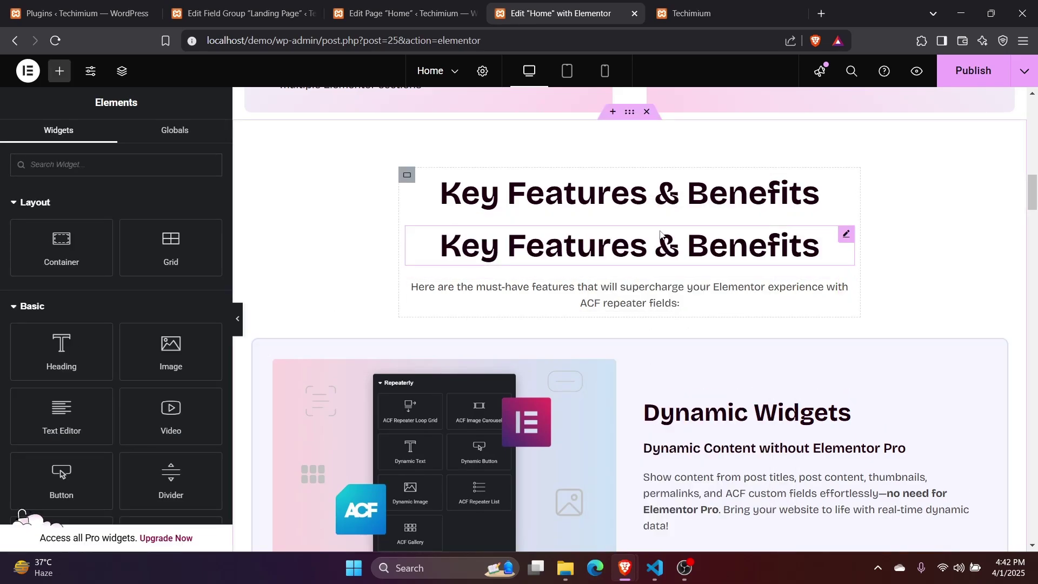
right_click(638, 204)
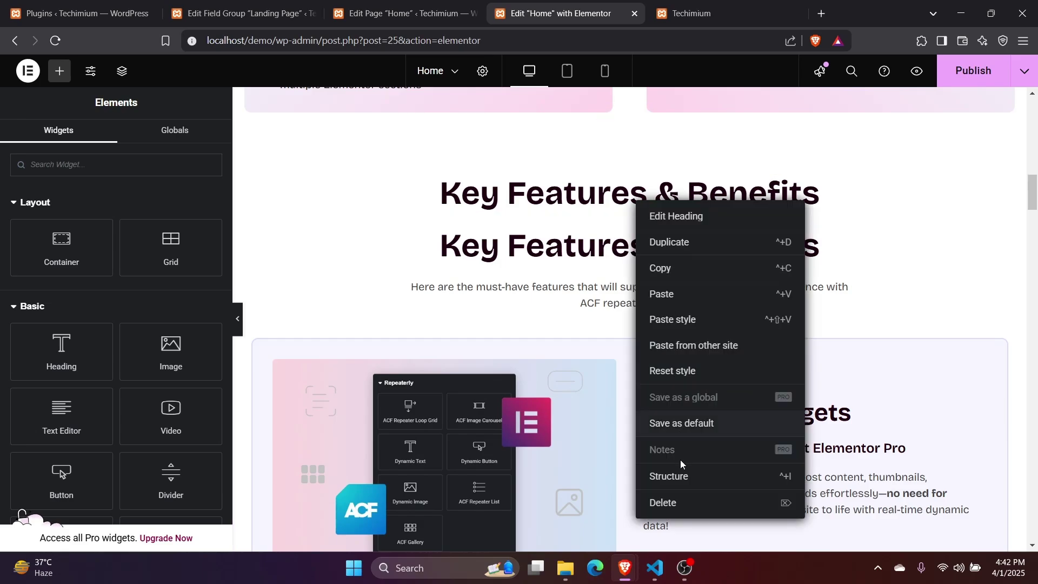
click(680, 505)
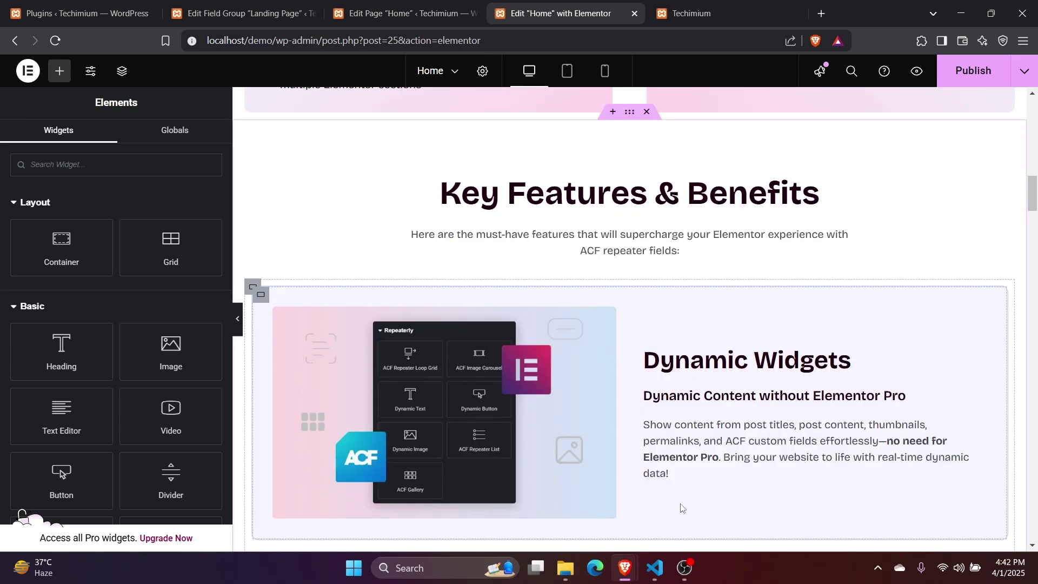
Step: Add an ACF Repeater List widget below the existing list in the Why Should I Use It? card
scroll(67, 294, down, 10)
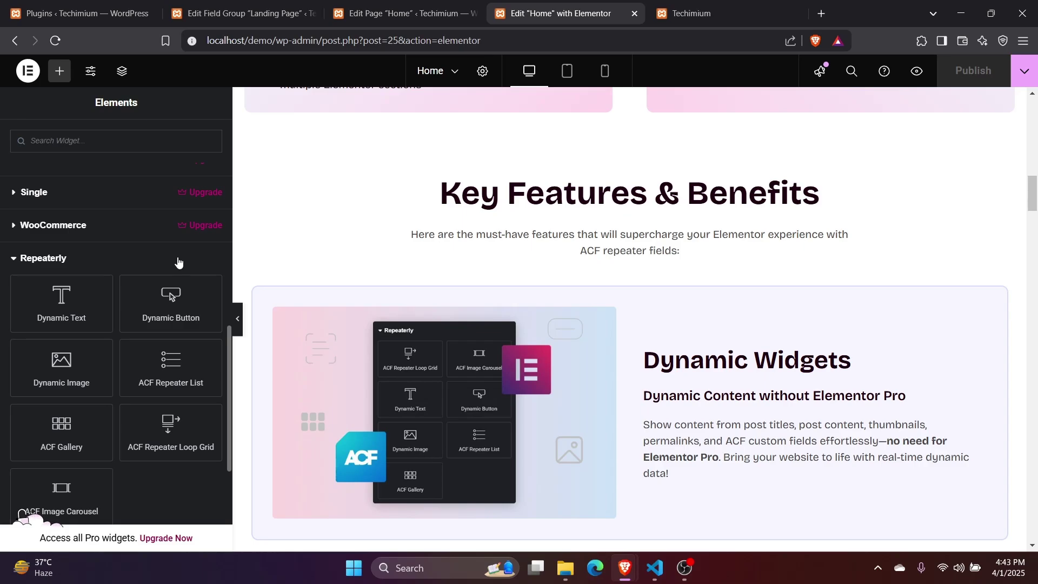
scroll(538, 290, up, 4)
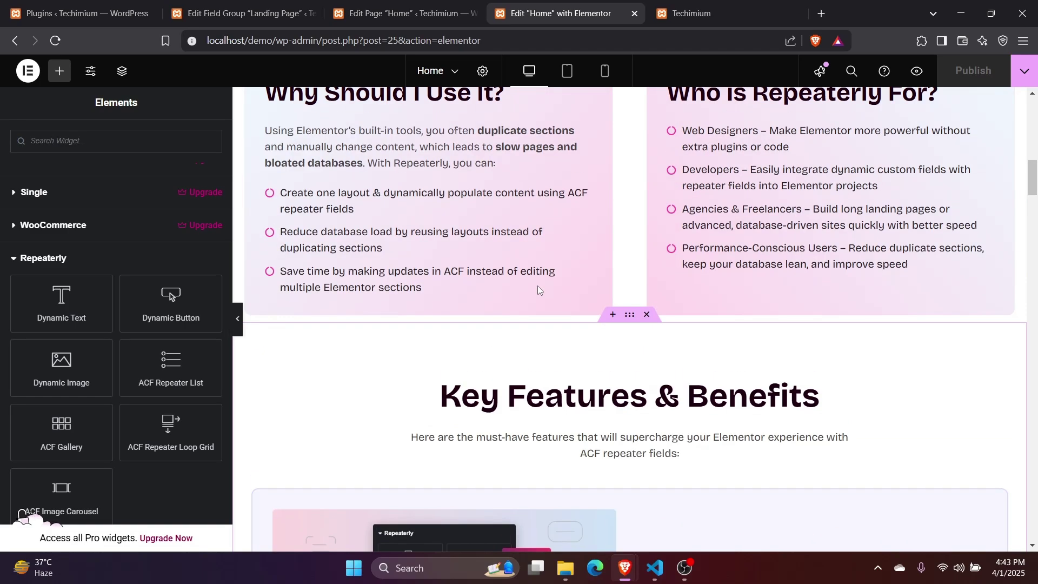
scroll(537, 291, up, 1)
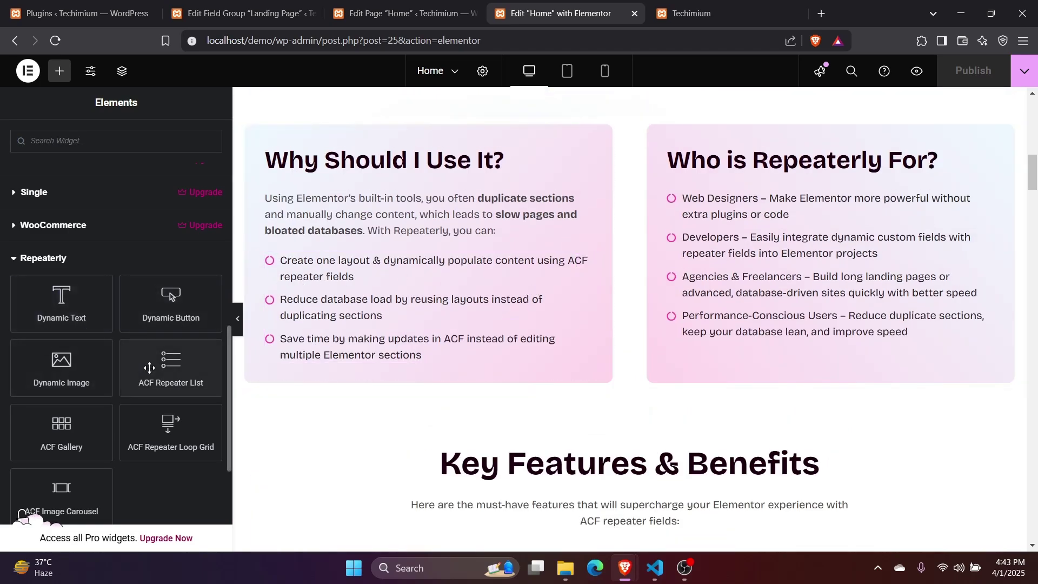
drag(156, 364, 409, 337)
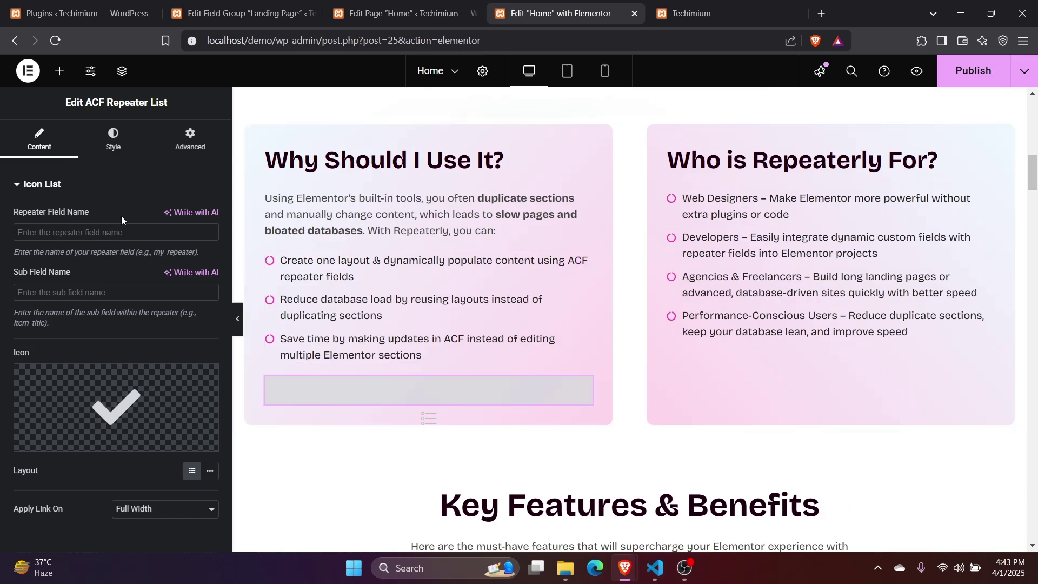
Step: Copy the Why Repeaterly field's name from the Landing Page field group and set the list's repeater field name to why_repeaterly
click(243, 13)
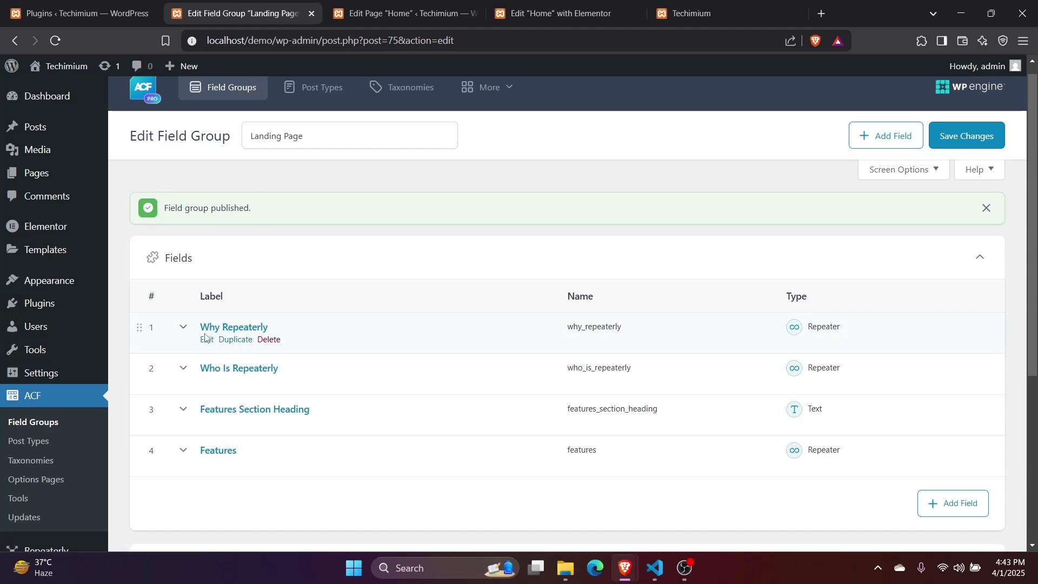
click(206, 338)
scroll(650, 354, down, 7)
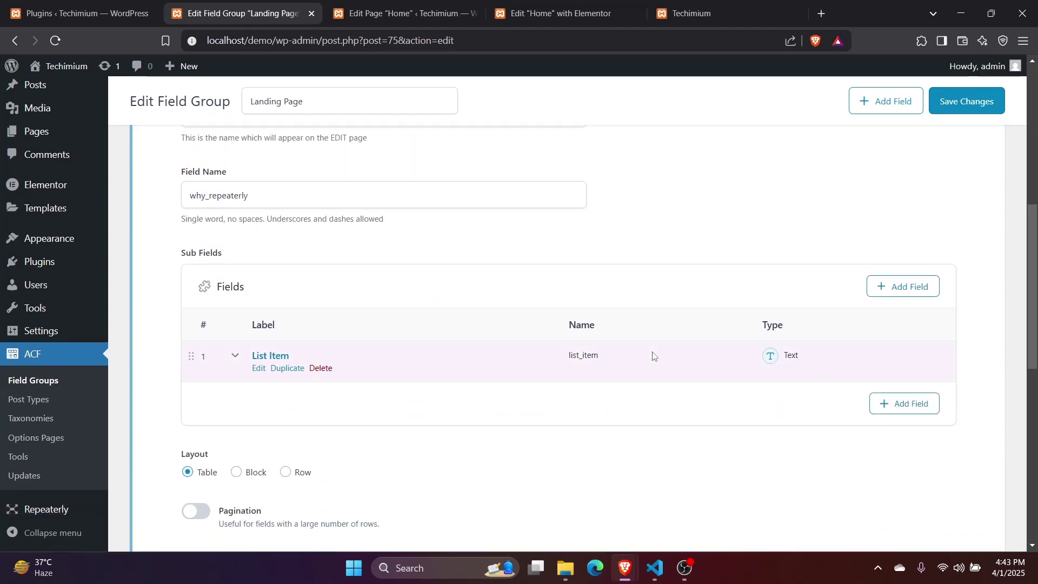
click(448, 7)
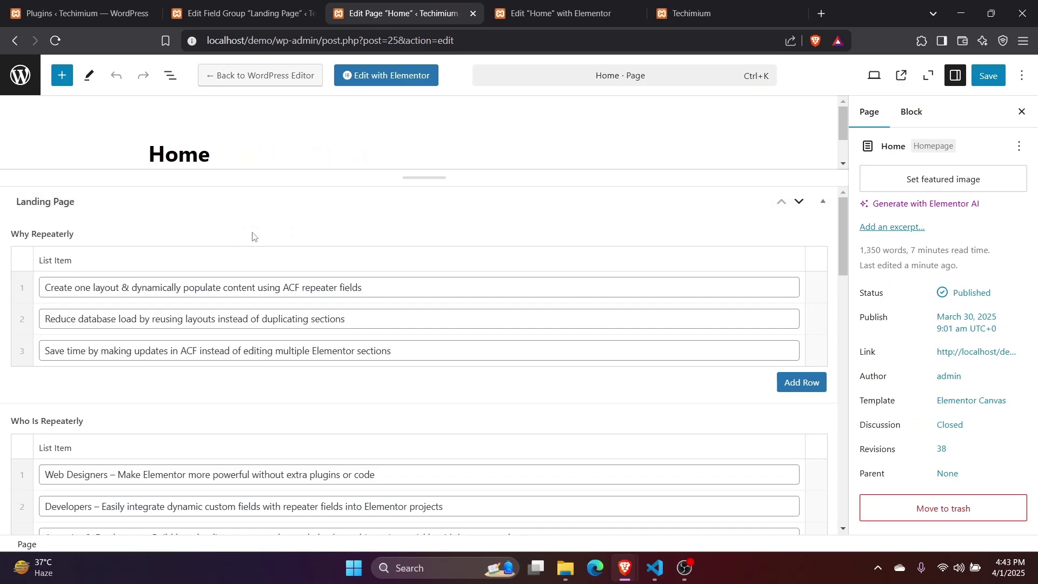
click(543, 5)
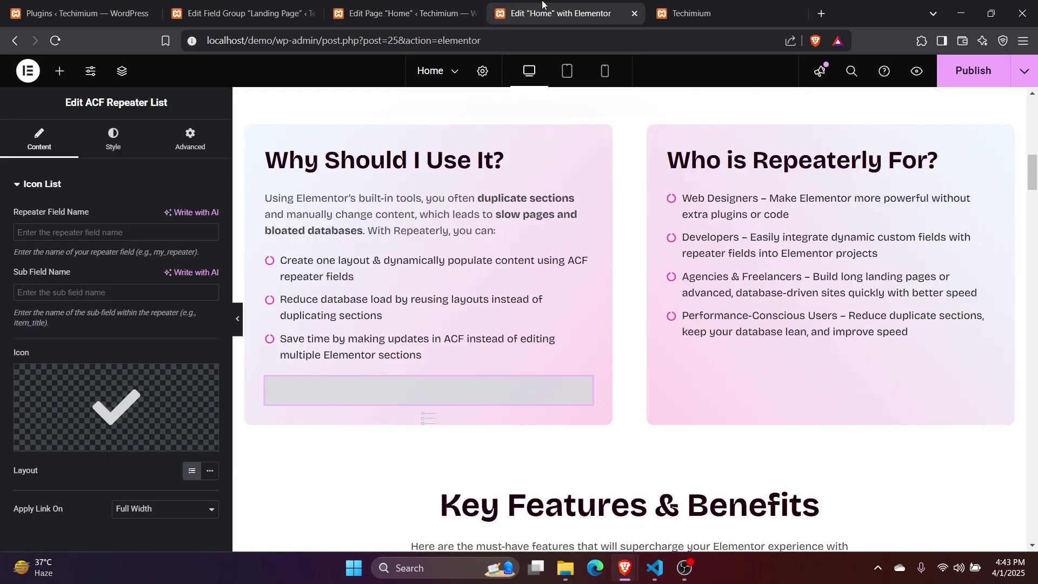
right_click(19, 237)
click(66, 345)
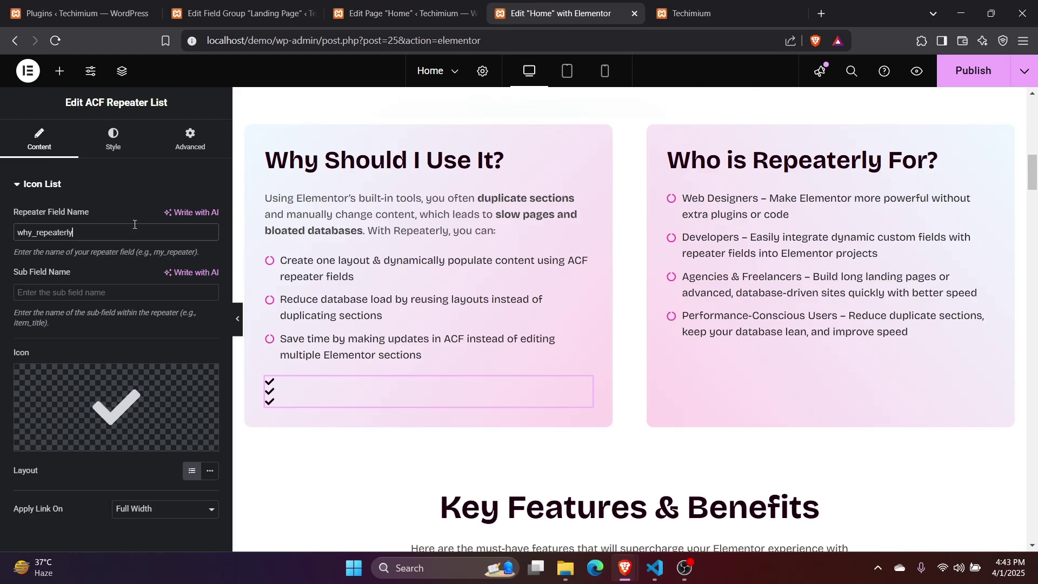
Step: Copy the List Item sub field's name from the field group and set the list's sub field name to list_item
click(265, 4)
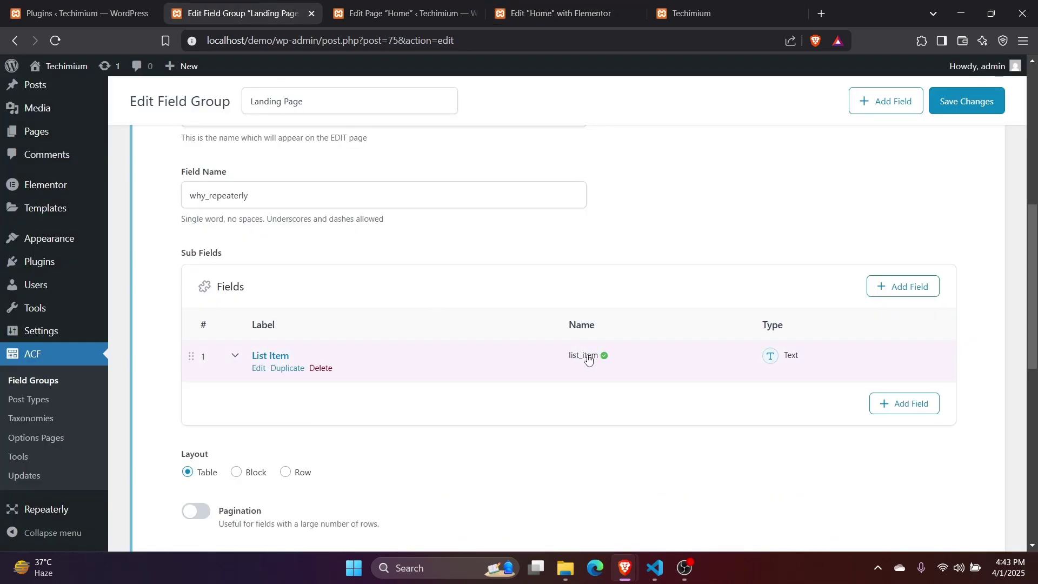
click(557, 13)
right_click(71, 293)
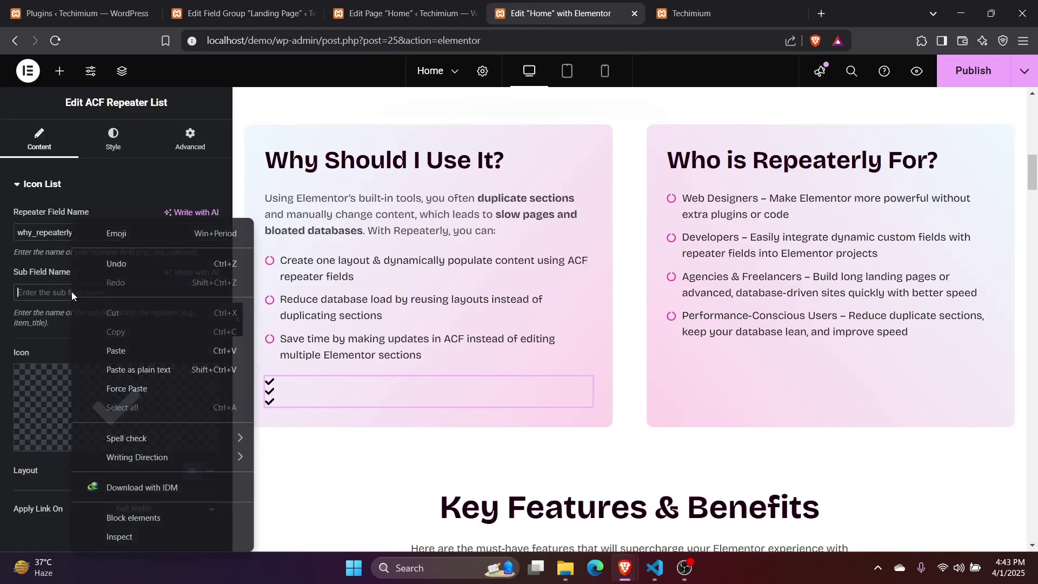
click(102, 354)
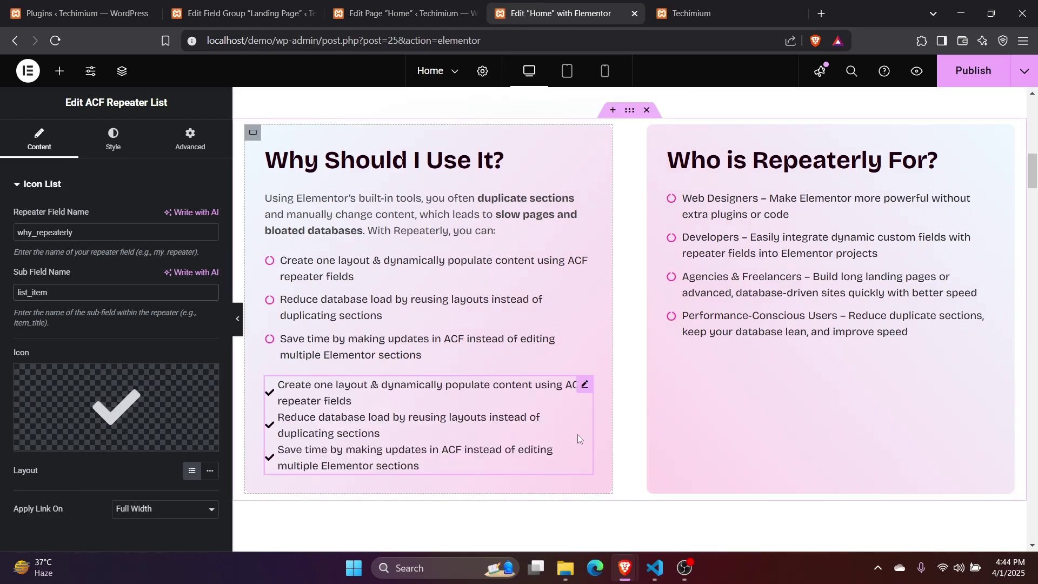
Step: Copy the existing list's style in the Why Should I Use It? card onto the new ACF Repeater List
right_click(552, 305)
click(573, 301)
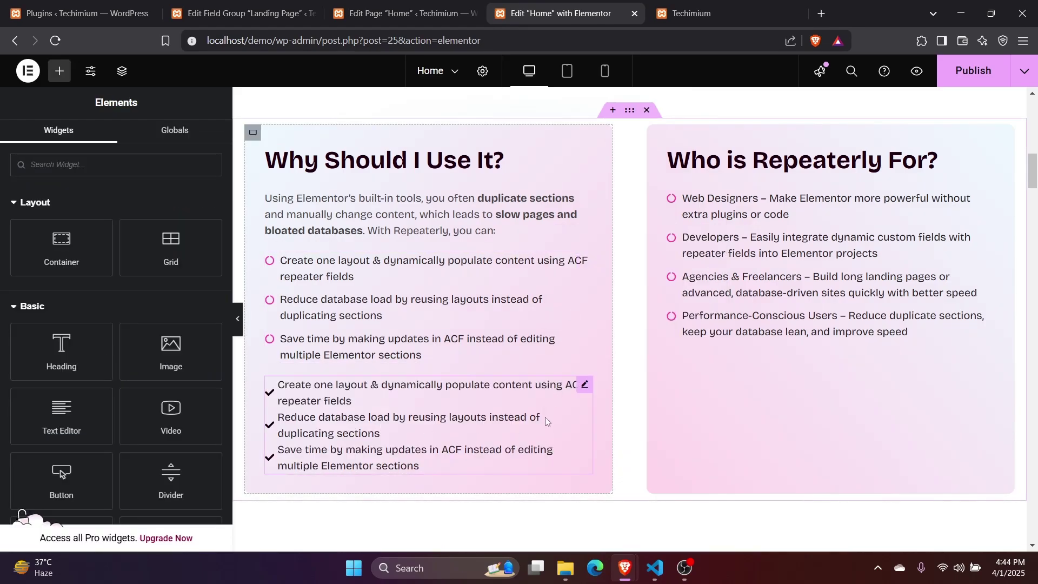
right_click(544, 417)
click(586, 352)
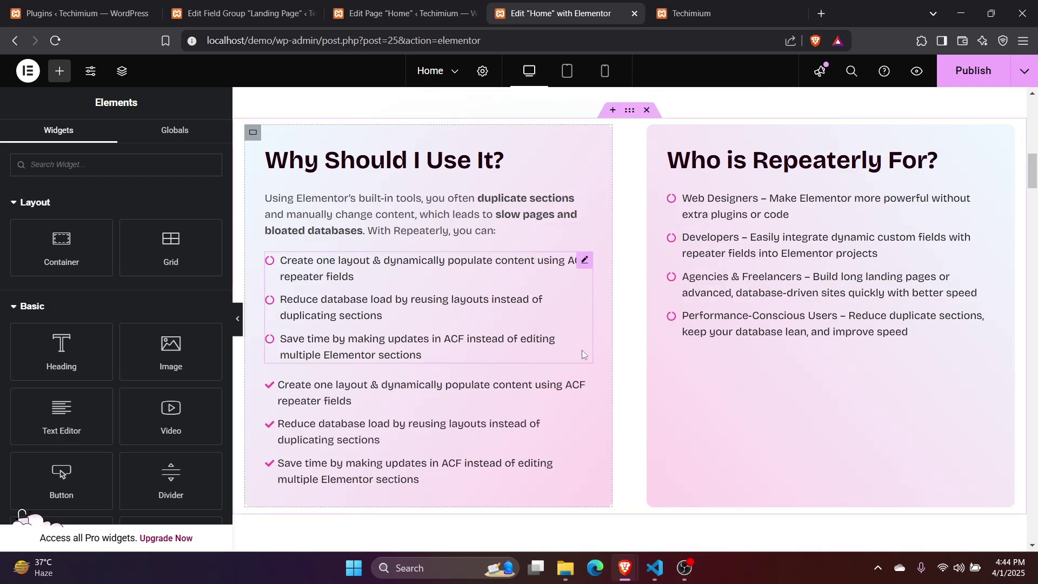
Step: Change the new repeater list's icon to the open-ring circle, filtering the icon library by "cir"
click(585, 386)
click(63, 438)
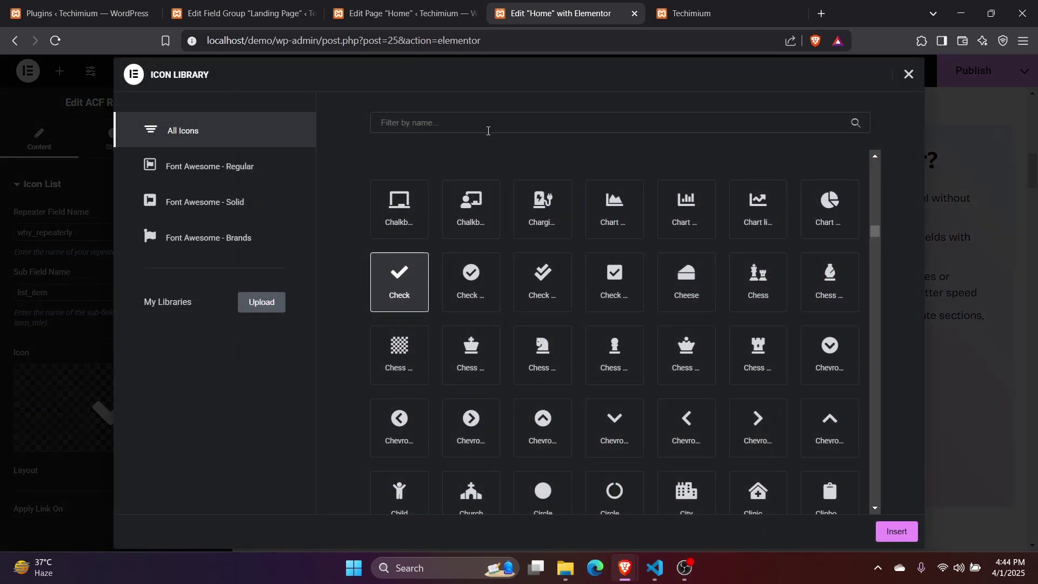
click(488, 131)
text(cir)
click(835, 331)
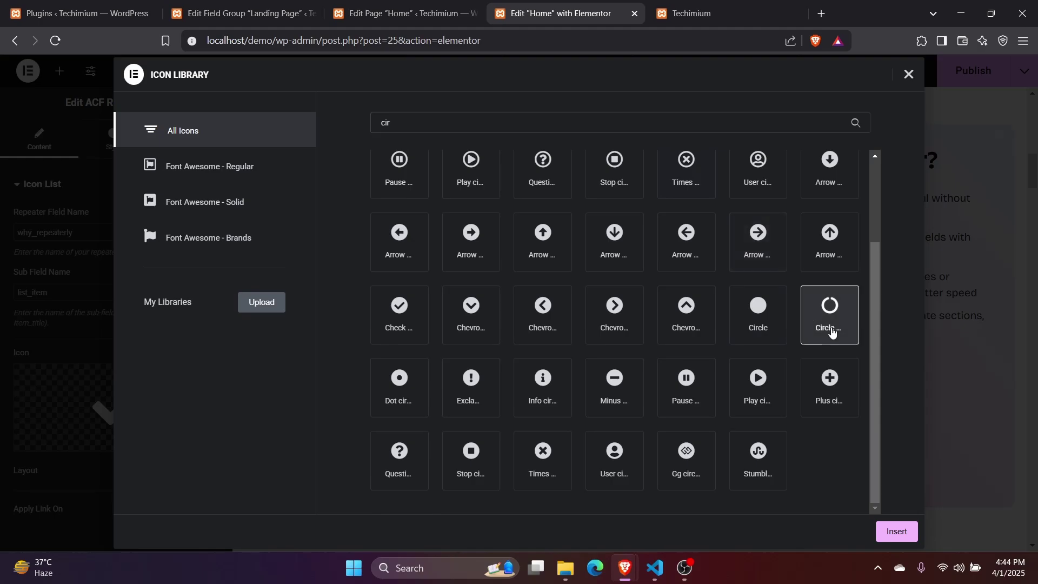
click(899, 532)
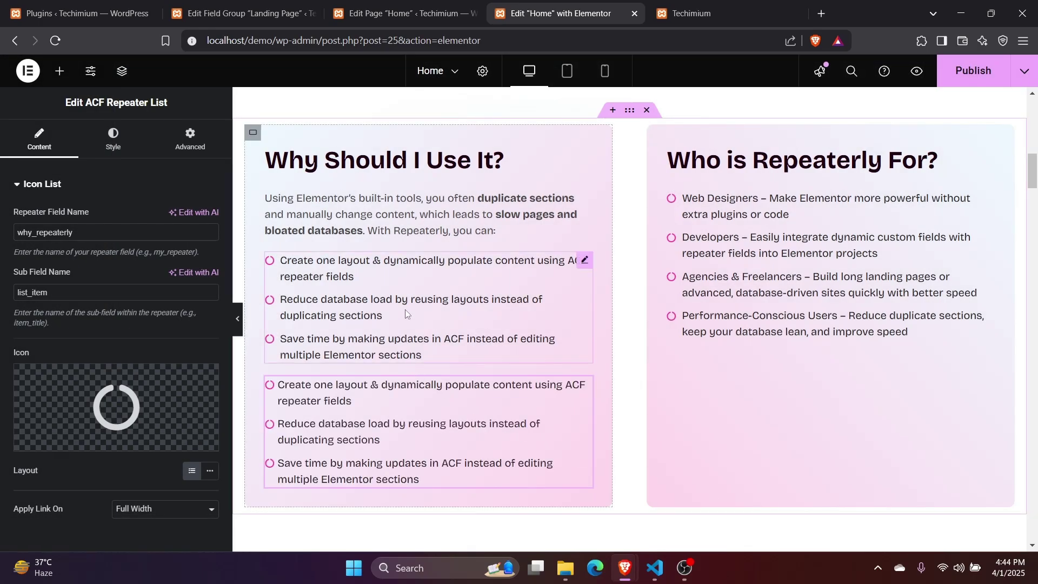
Step: Delete the original list in the Why Should I Use It? card and paste a copy of its ACF Repeater List into the Who is Repeaterly For? card
right_click(407, 314)
click(466, 539)
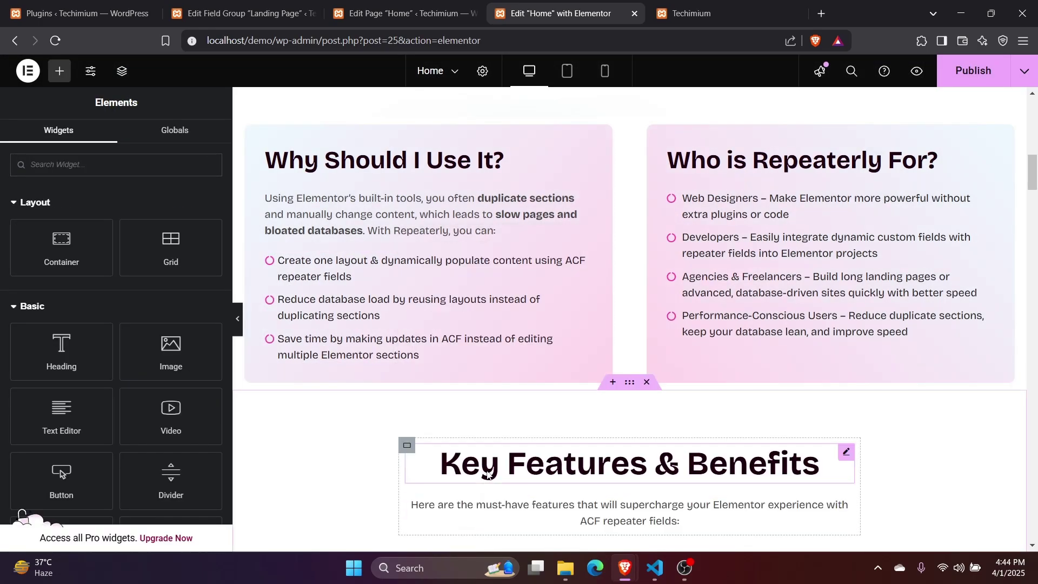
right_click(505, 292)
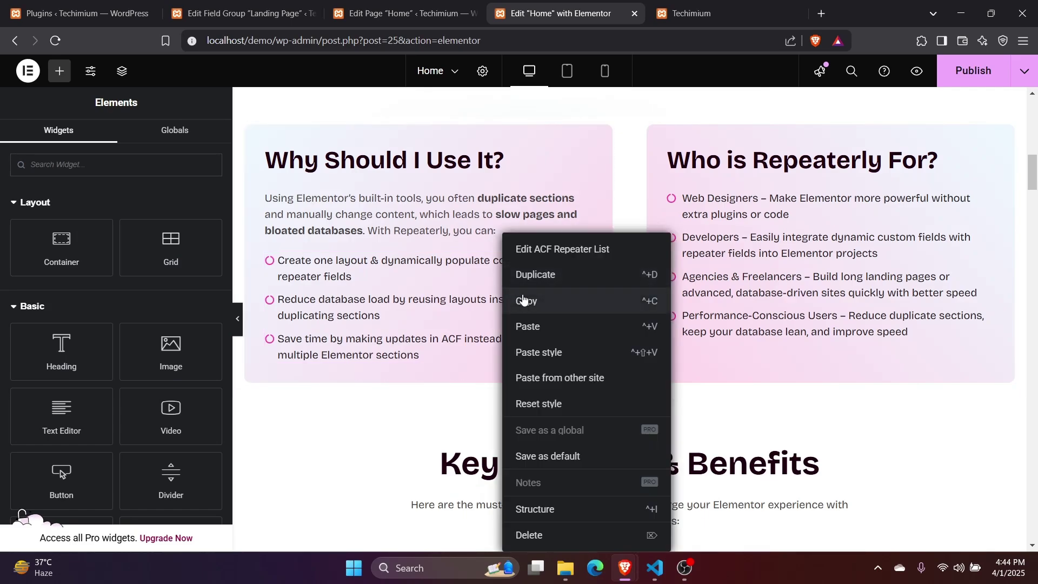
click(523, 300)
right_click(746, 287)
click(754, 317)
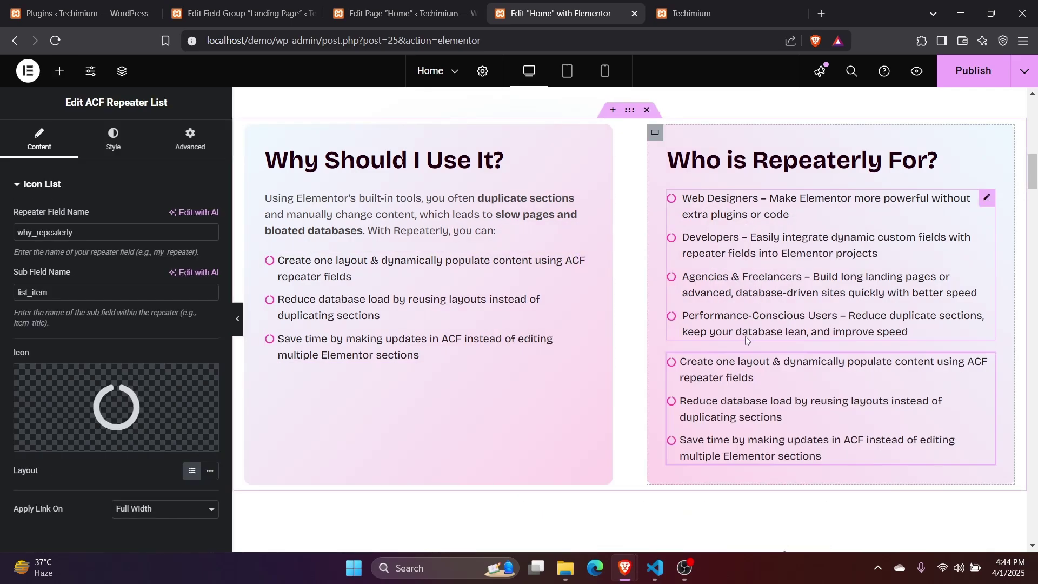
Step: Copy the Who Is Repeaterly field's name from the Landing Page field group and set the pasted list's repeater field name to who_is_repeaterly
click(243, 13)
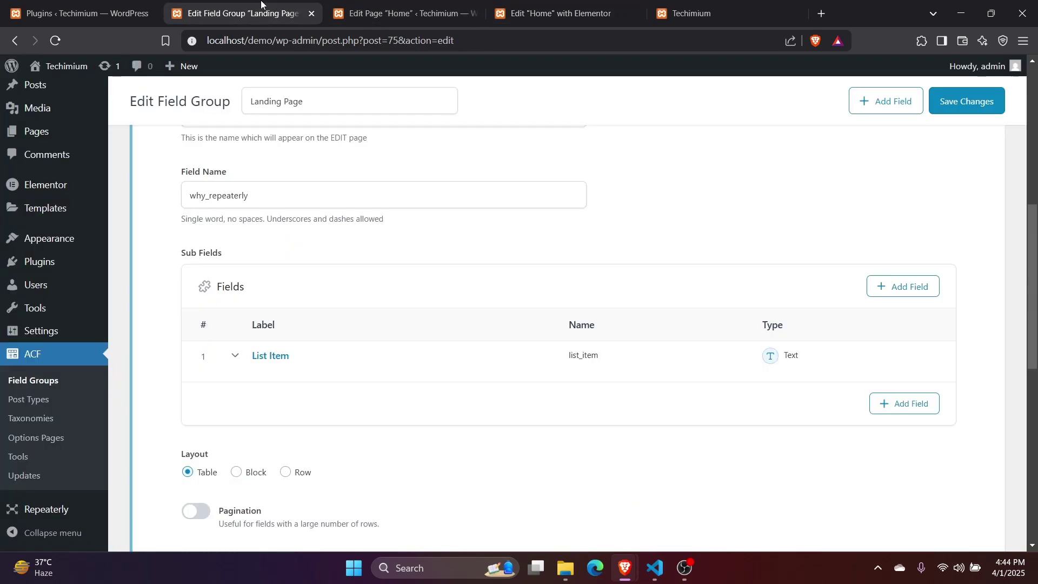
scroll(203, 189, up, 4)
click(204, 137)
scroll(204, 179, up, 1)
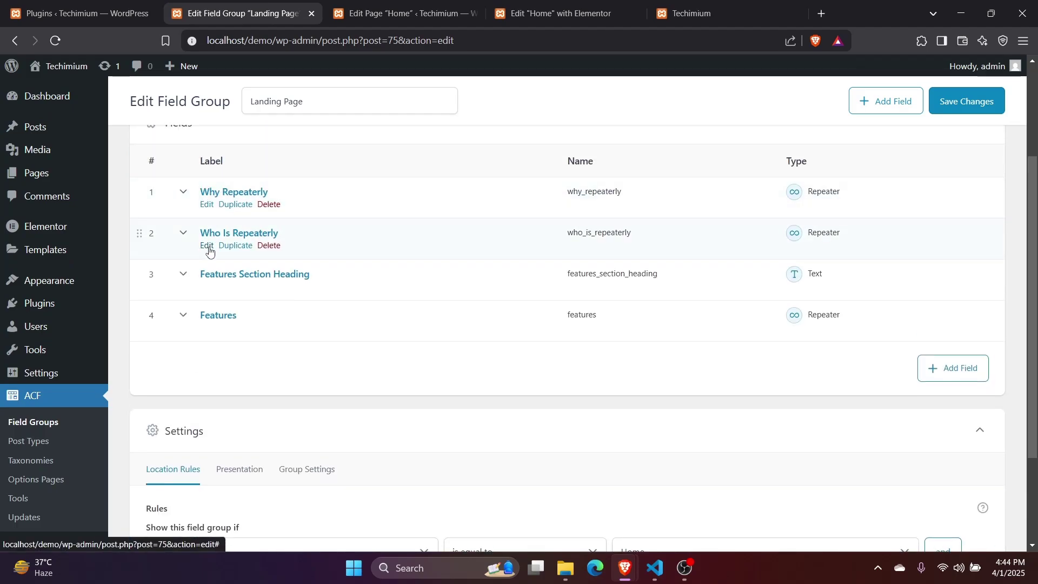
click(205, 243)
click(636, 233)
click(557, 13)
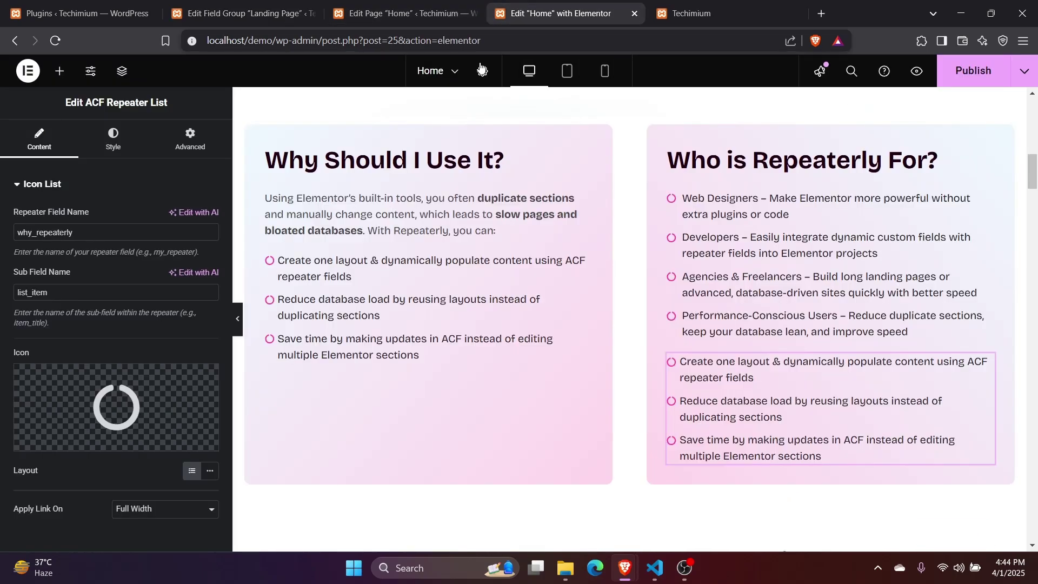
double_click(34, 231)
key(ctrl+v)
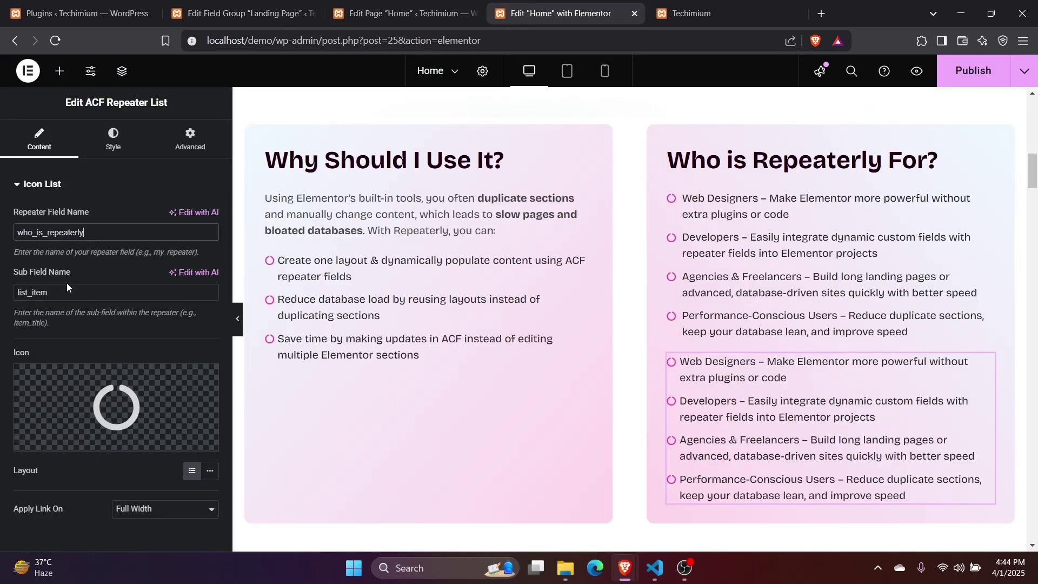
Step: Set the pasted list's sub field name to list_item and delete the original list in the Who is Repeaterly For? card
click(243, 13)
click(564, 4)
double_click(67, 294)
right_click(66, 293)
click(77, 282)
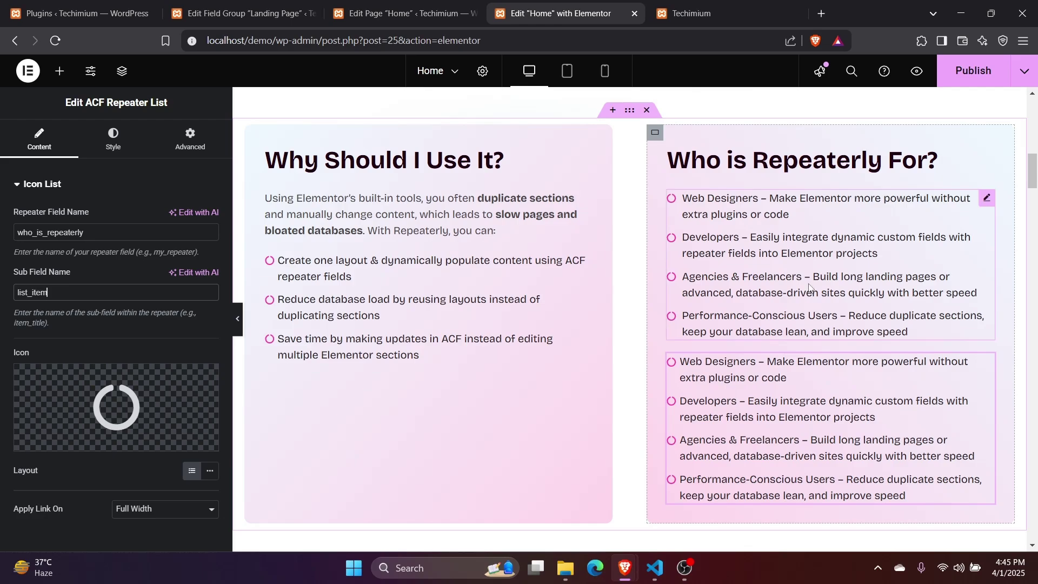
right_click(809, 233)
click(853, 536)
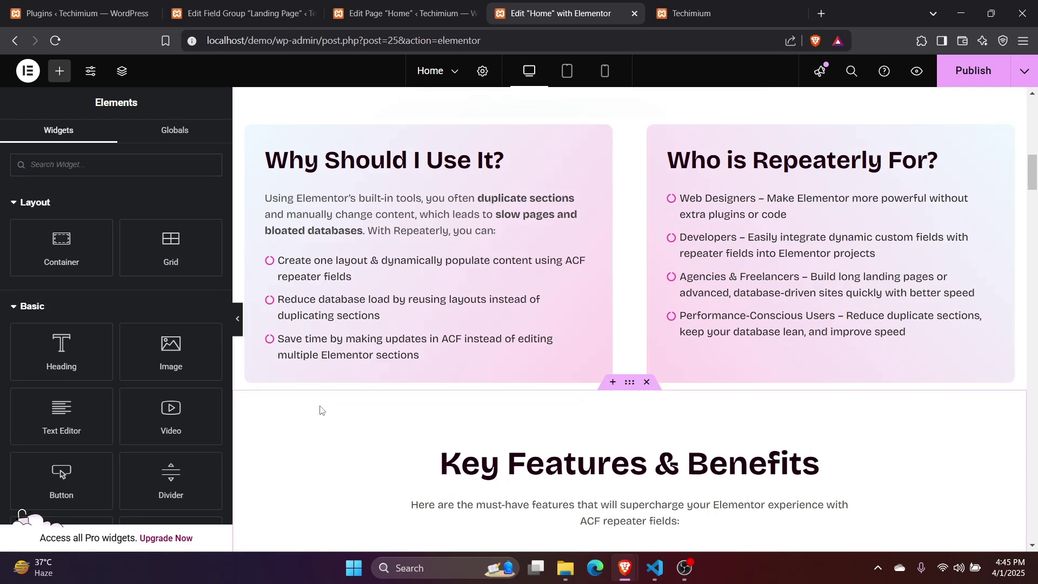
Step: Examine the feature cards in the Key Features & Benefits section and the matching fields in the Landing Page field group
scroll(321, 410, down, 5)
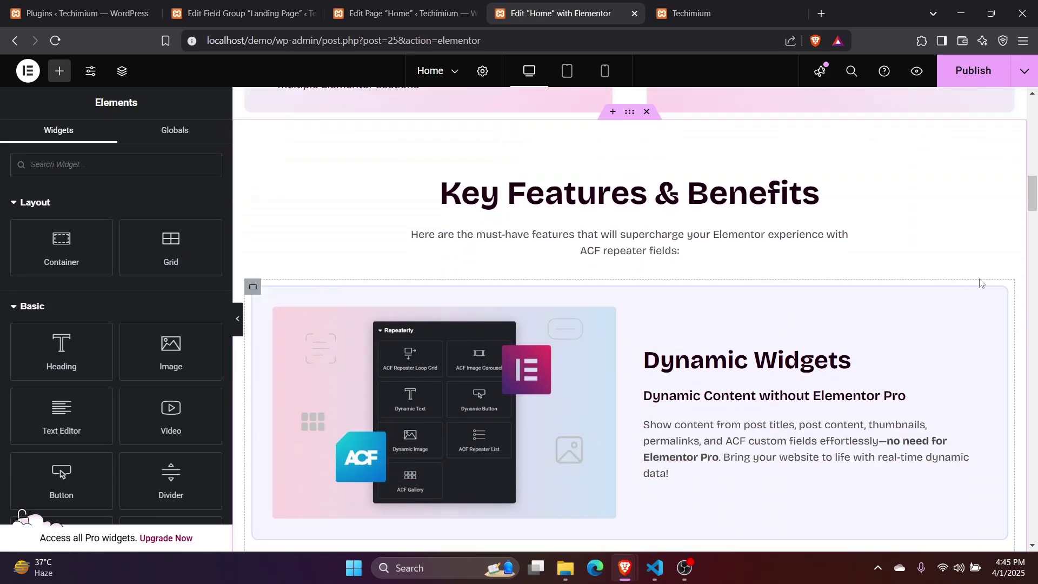
scroll(998, 283, down, 6)
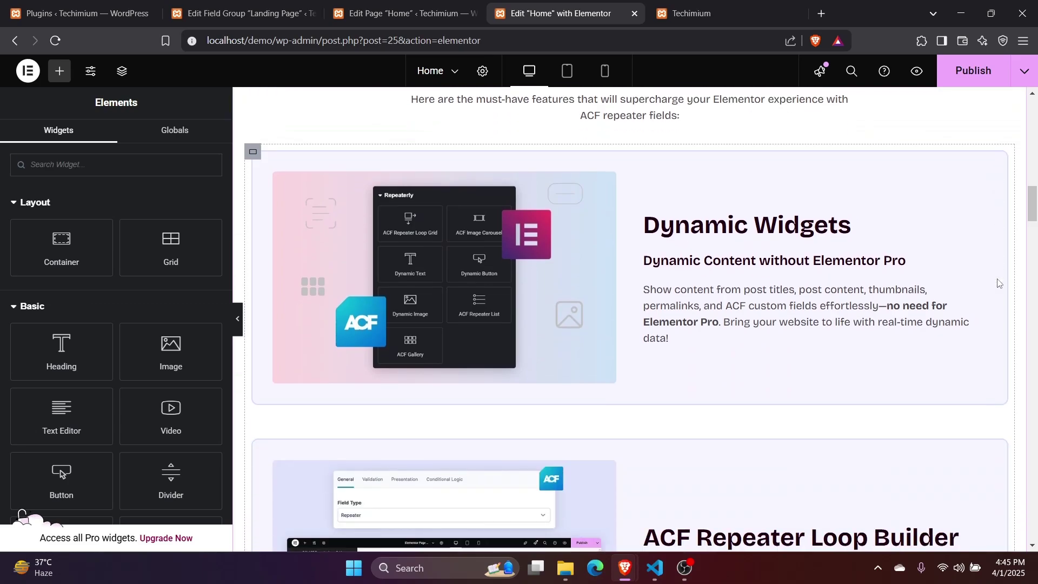
scroll(998, 283, down, 4)
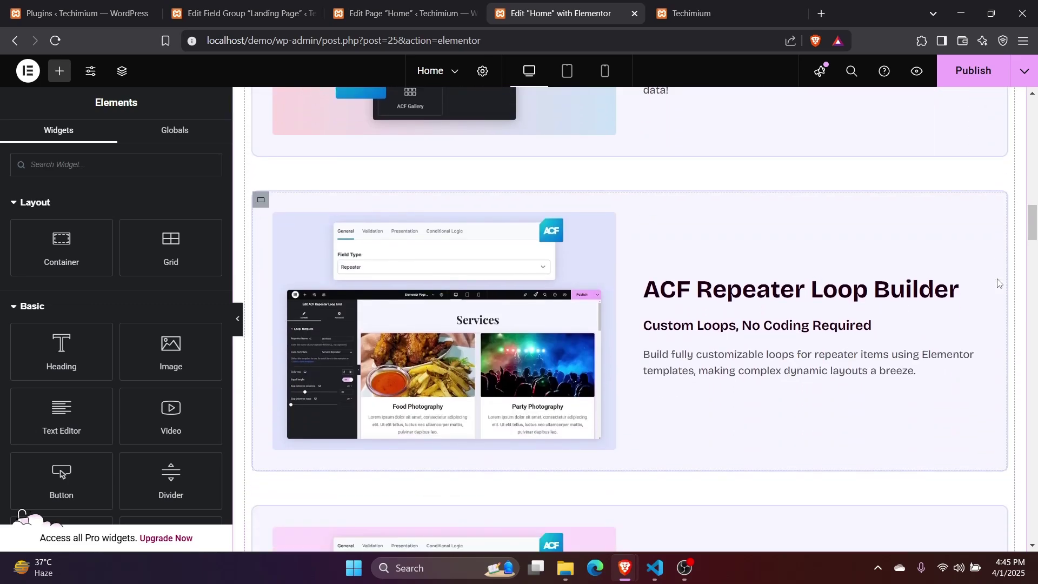
scroll(998, 283, down, 2)
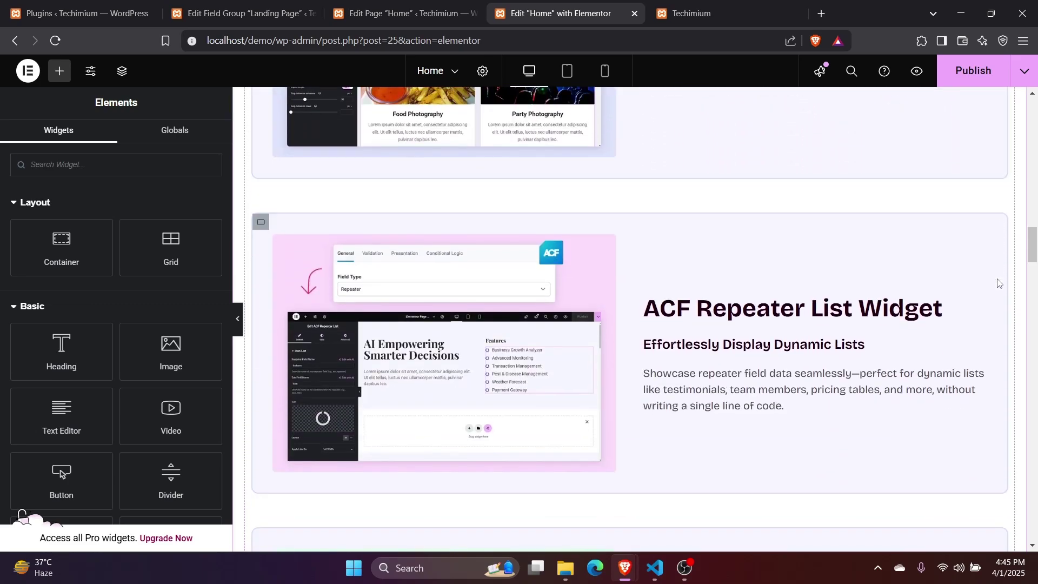
scroll(998, 282, down, 3)
scroll(998, 283, down, 3)
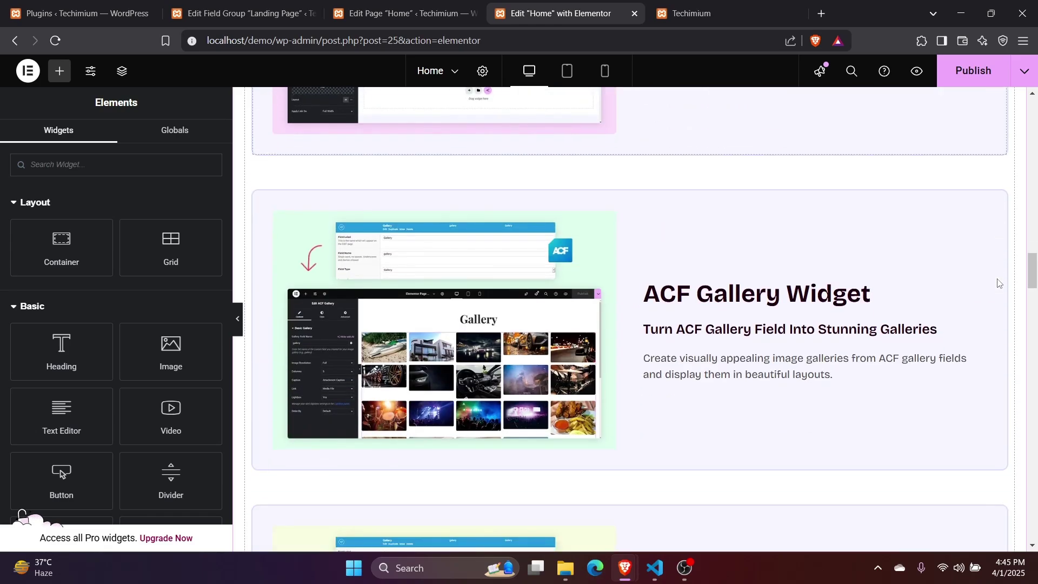
scroll(997, 282, down, 3)
scroll(998, 283, down, 4)
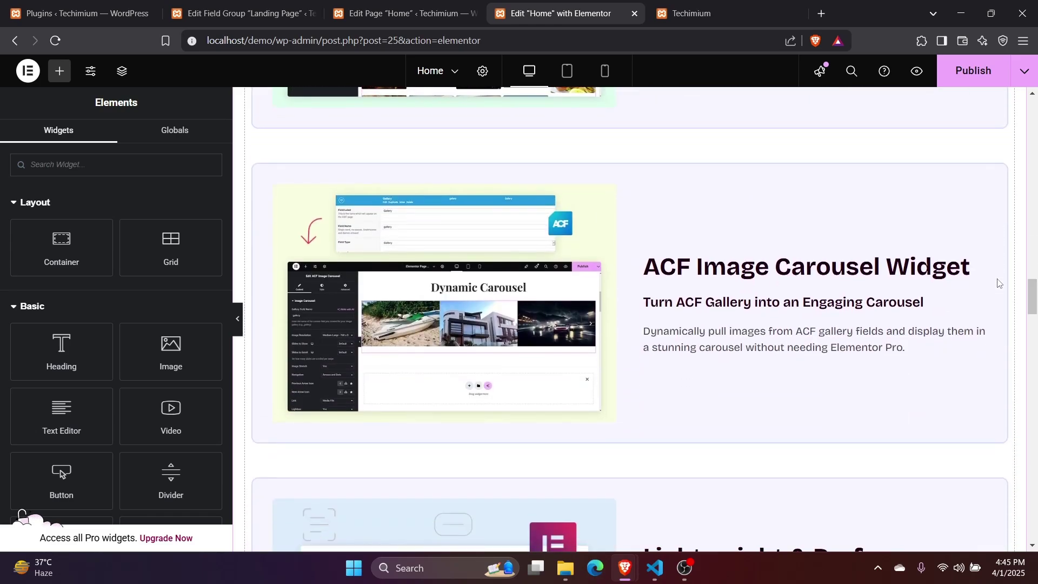
scroll(997, 283, down, 4)
scroll(998, 283, down, 3)
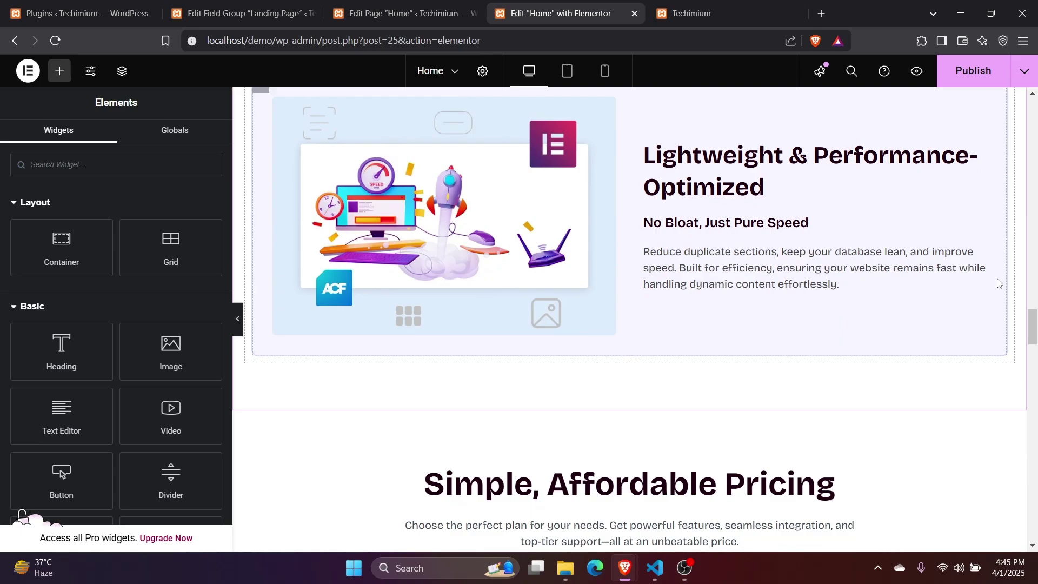
scroll(998, 282, up, 6)
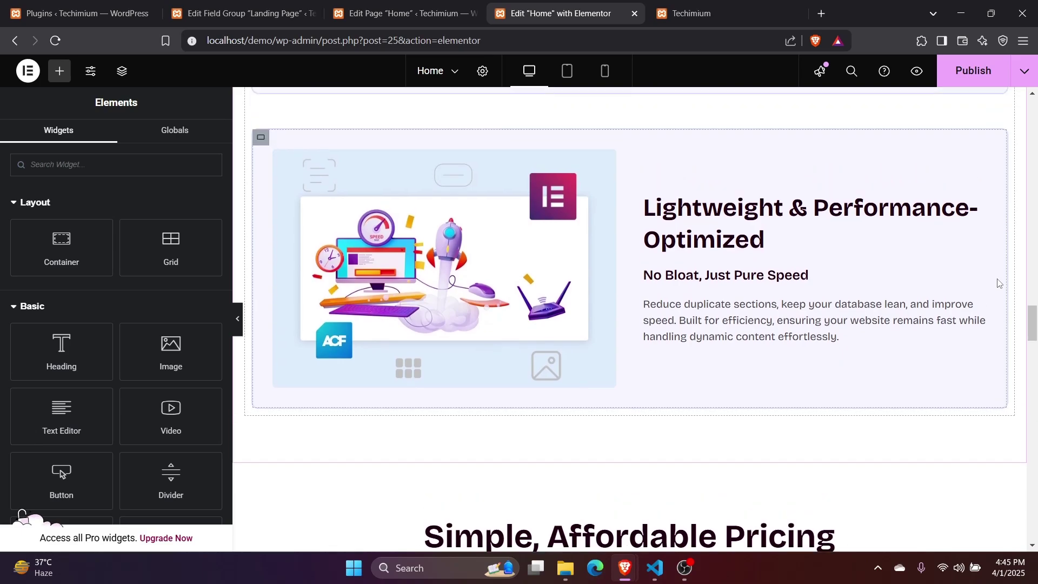
scroll(998, 283, up, 5)
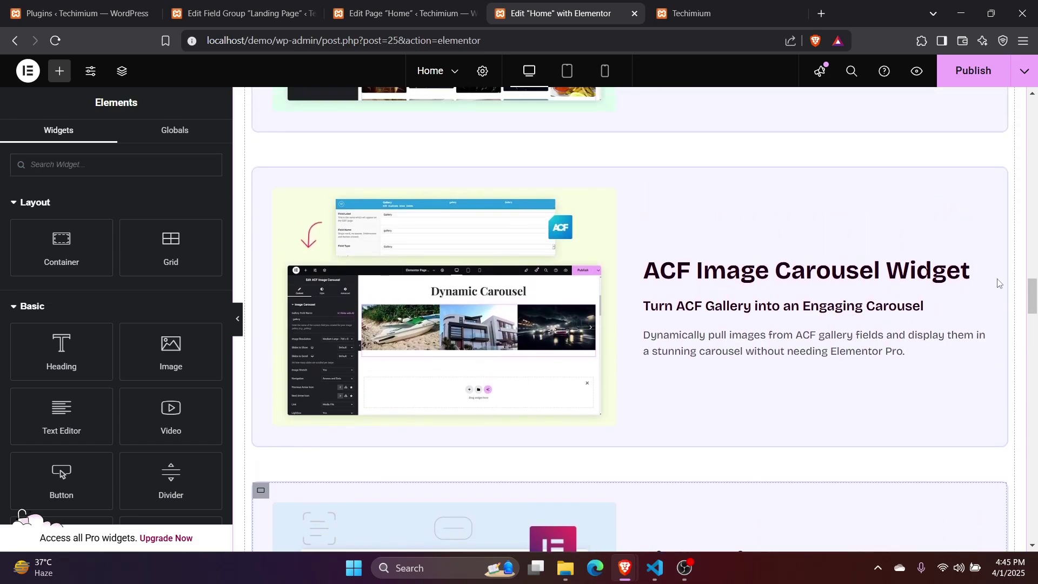
scroll(998, 282, up, 9)
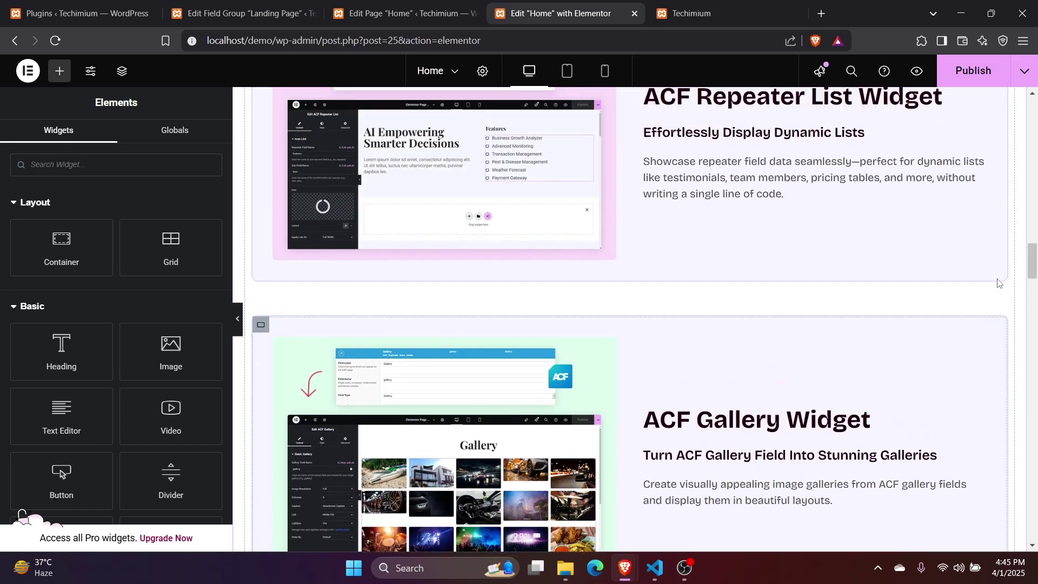
scroll(998, 283, up, 5)
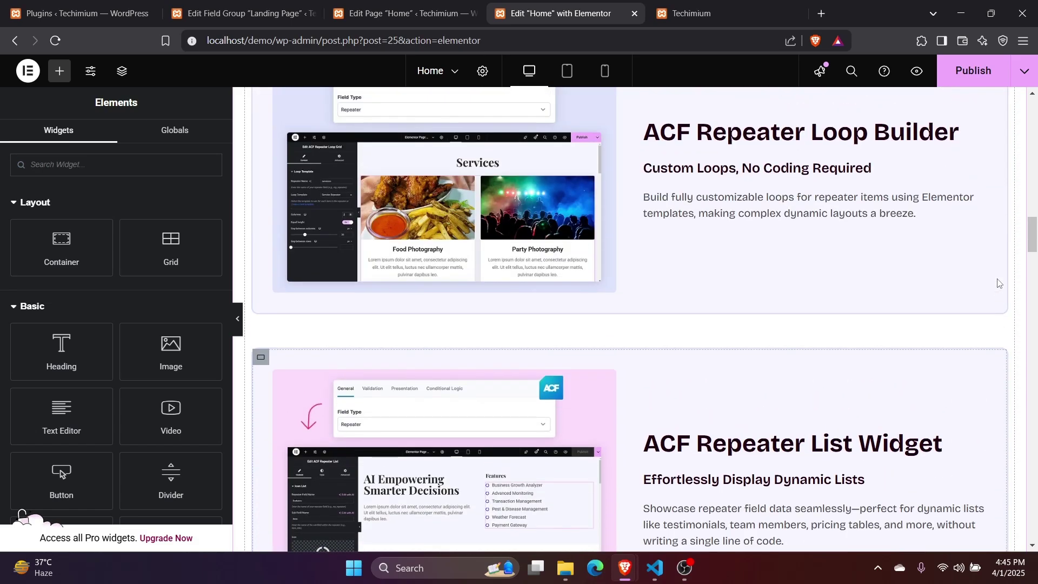
scroll(997, 283, up, 5)
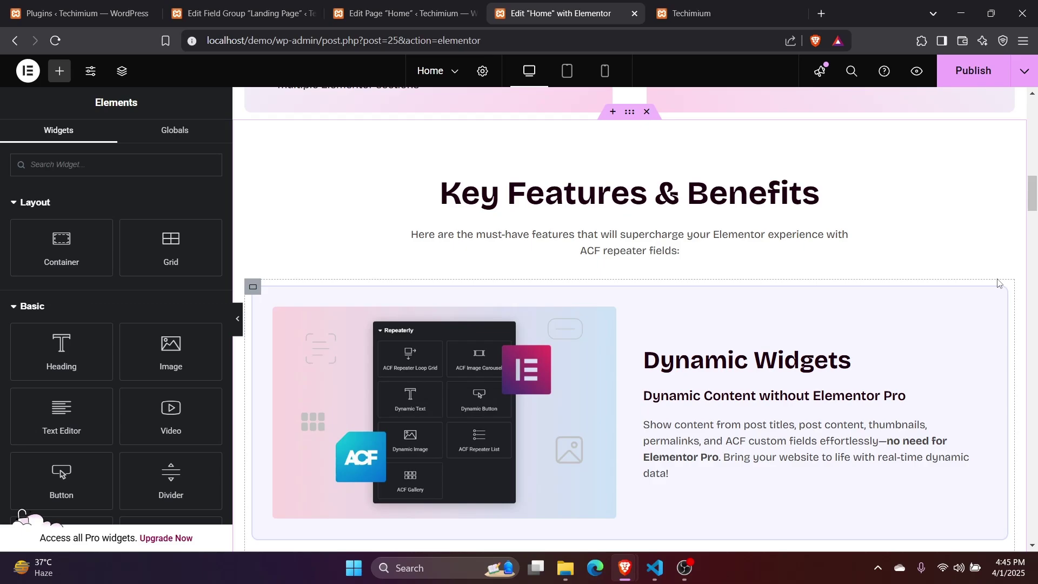
click(243, 13)
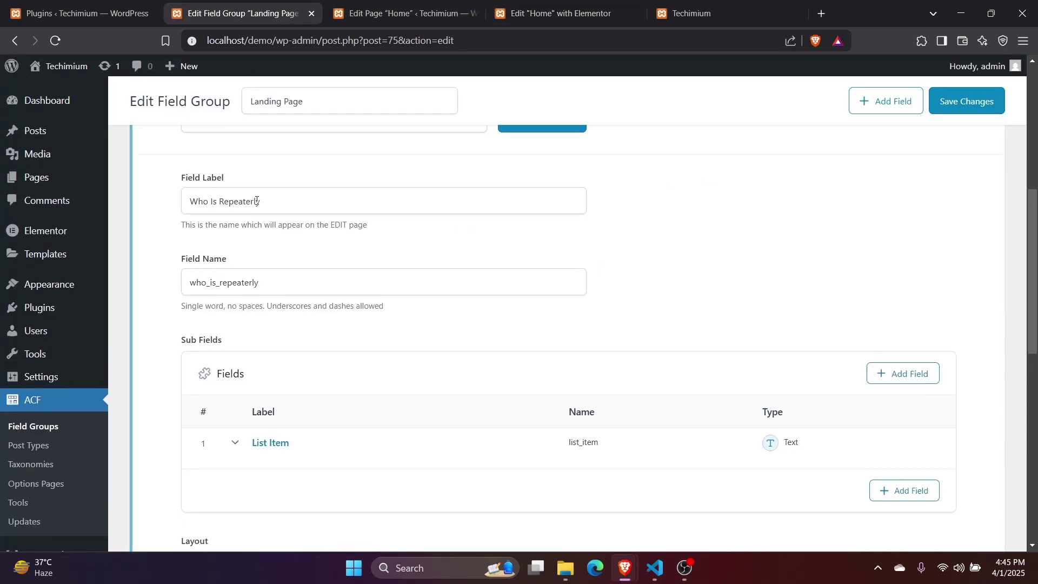
scroll(225, 208, up, 3)
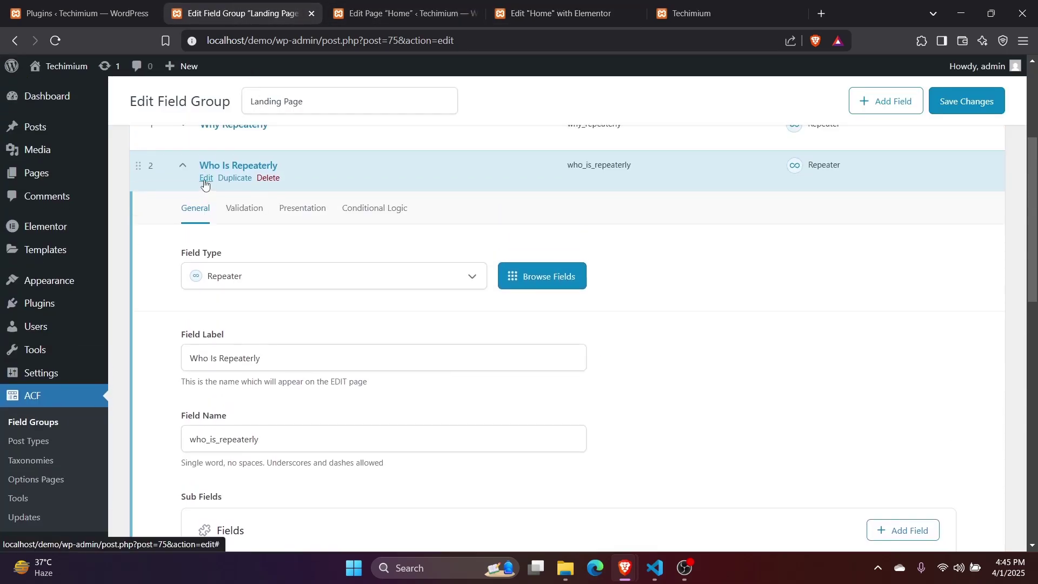
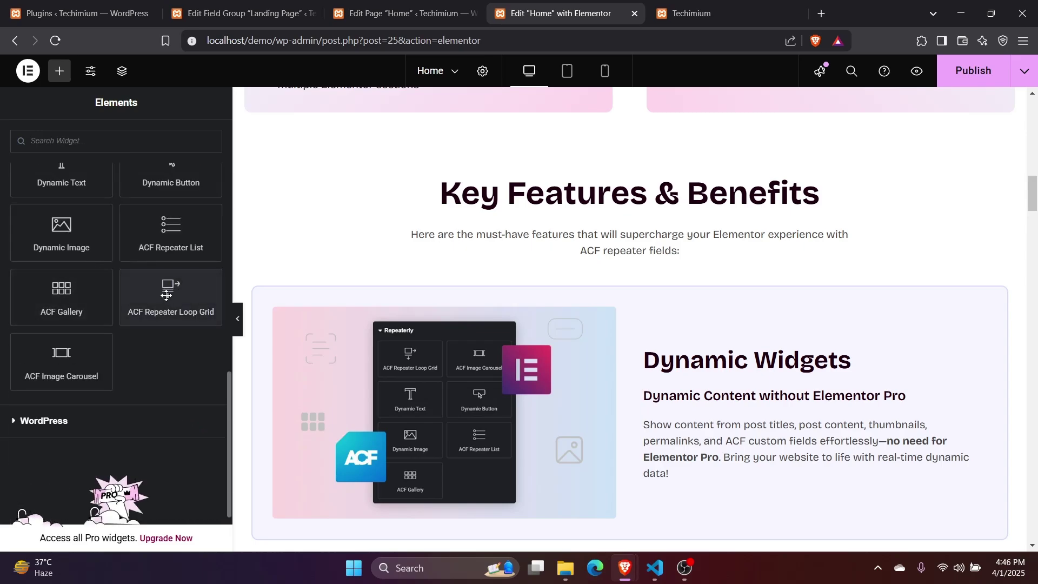
Step: Add an ACF Repeater Loop Grid above the Dynamic Widgets card and set its repeater name to features, copied from the Landing Page field group
drag(166, 295, 445, 297)
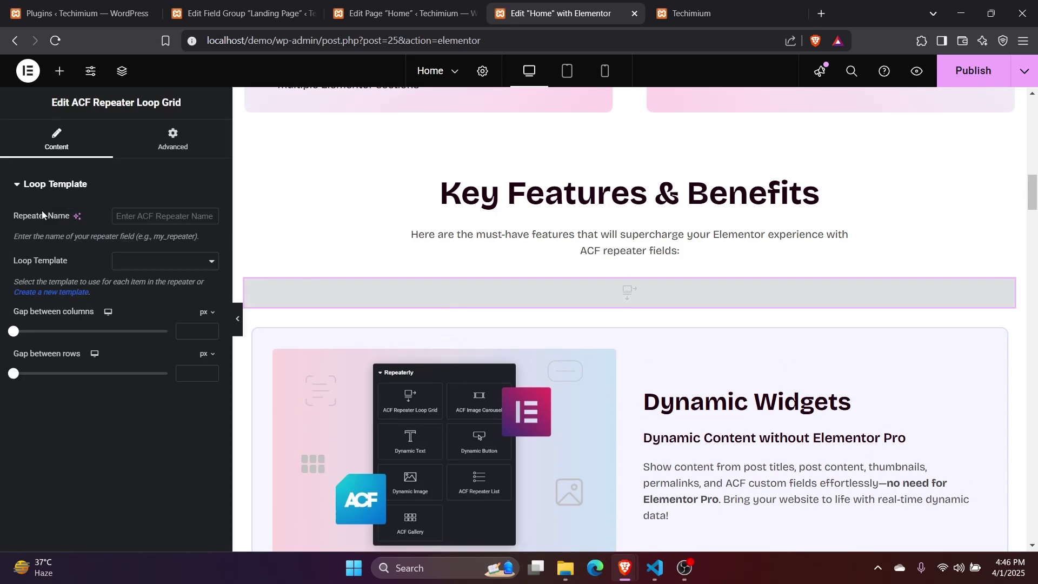
click(243, 13)
scroll(313, 204, up, 6)
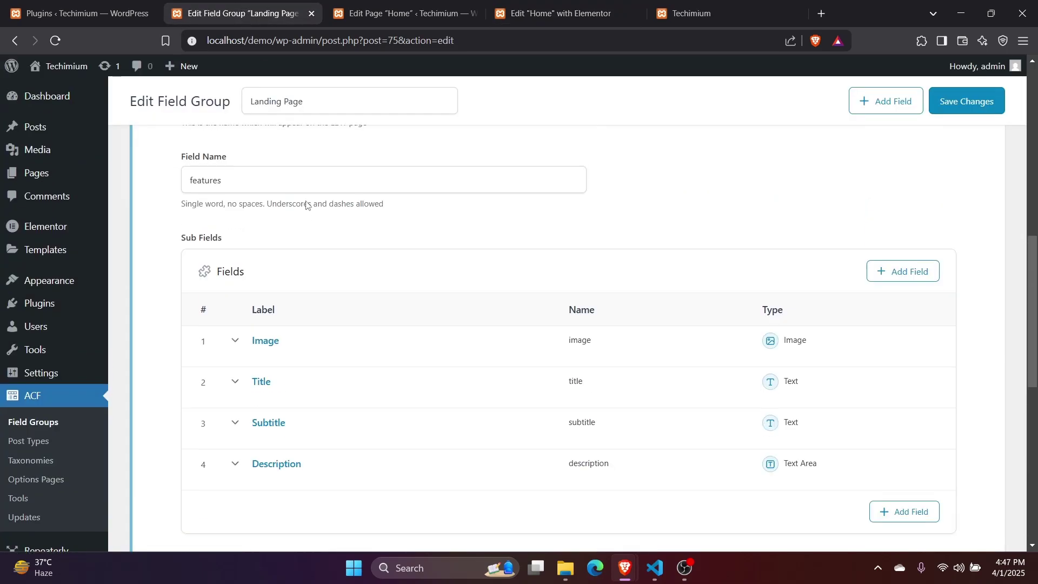
click(559, 13)
right_click(134, 215)
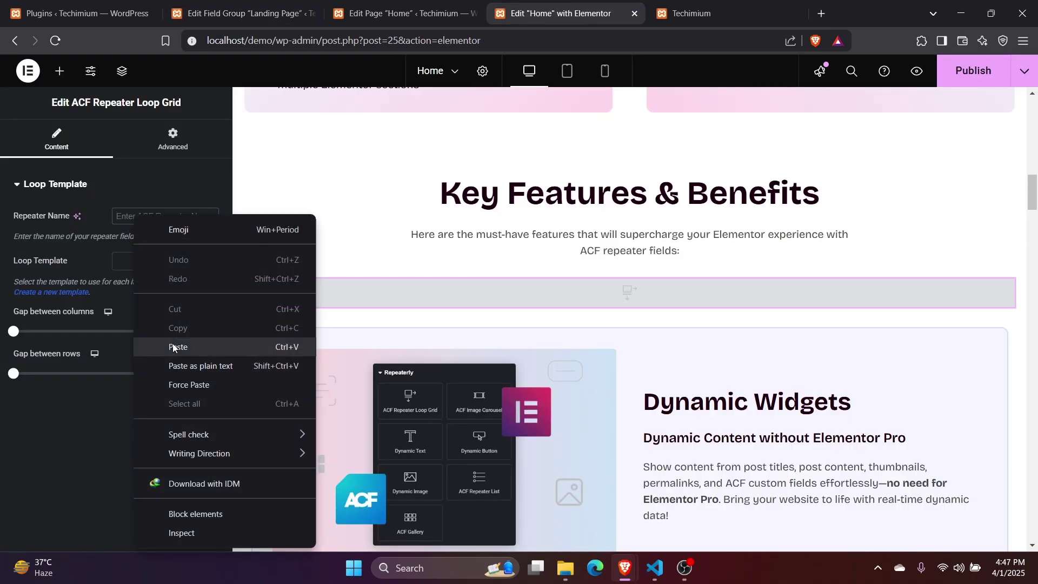
click(173, 342)
click(148, 266)
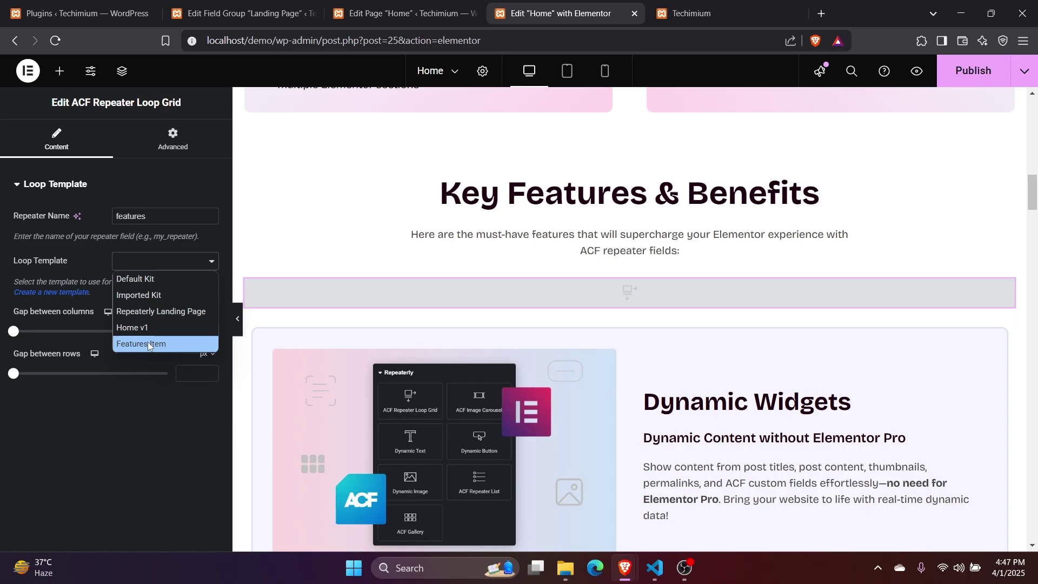
click(101, 416)
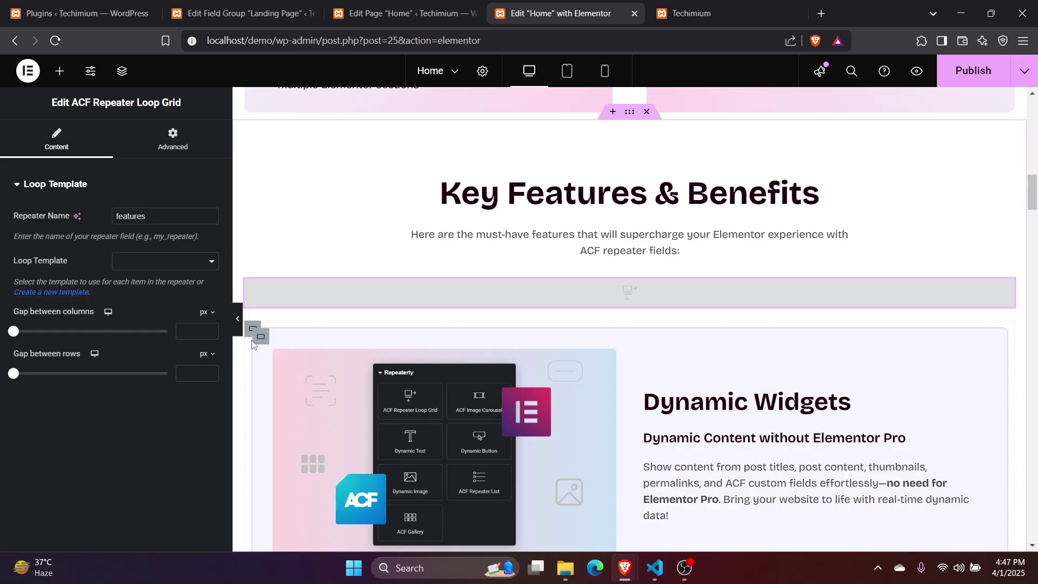
Step: Copy the Dynamic Widgets card container and open the new template page from the ACF Repeater Loop Grid's settings
right_click(261, 343)
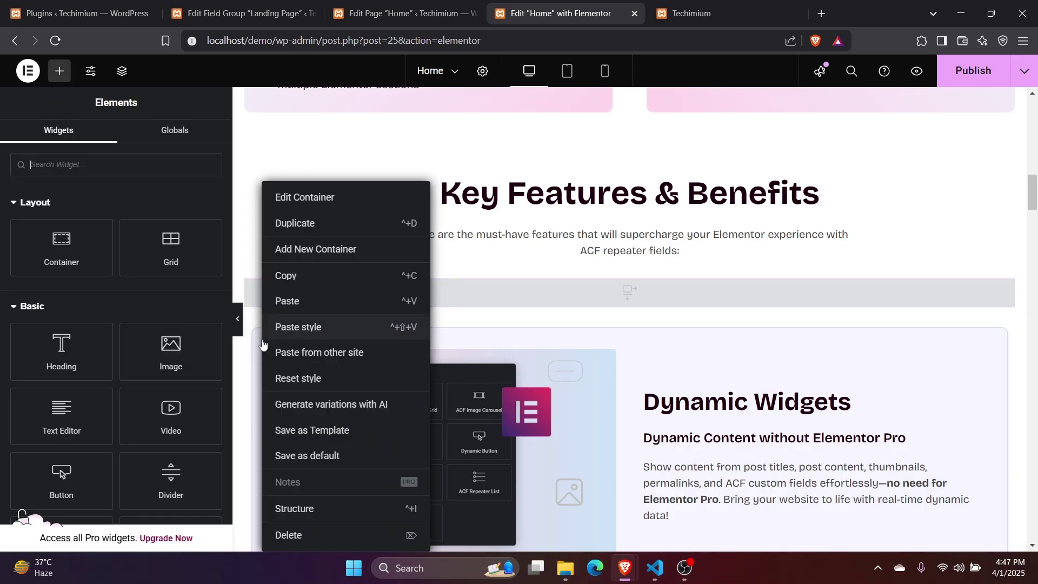
click(309, 277)
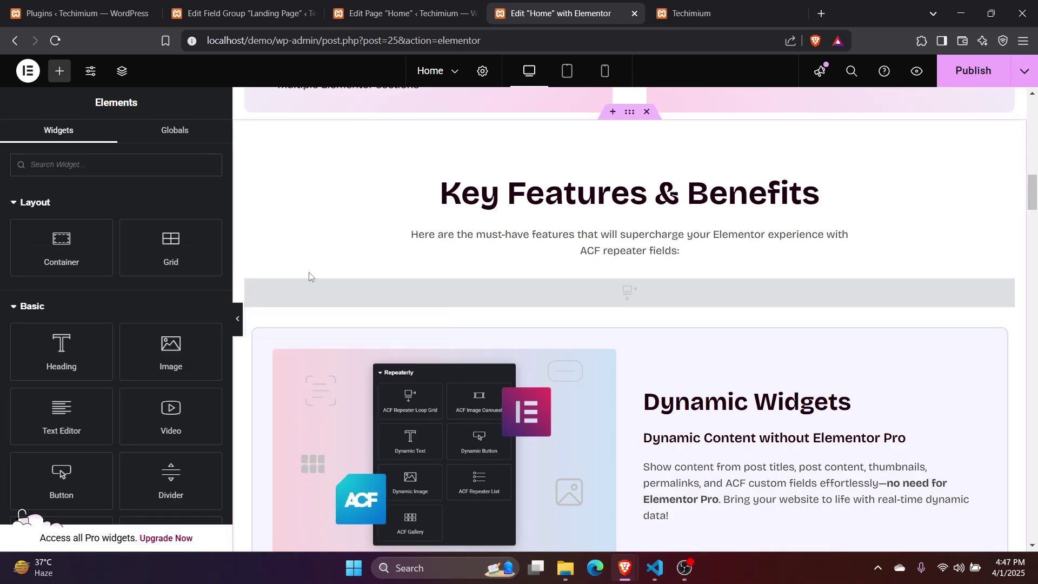
click(298, 289)
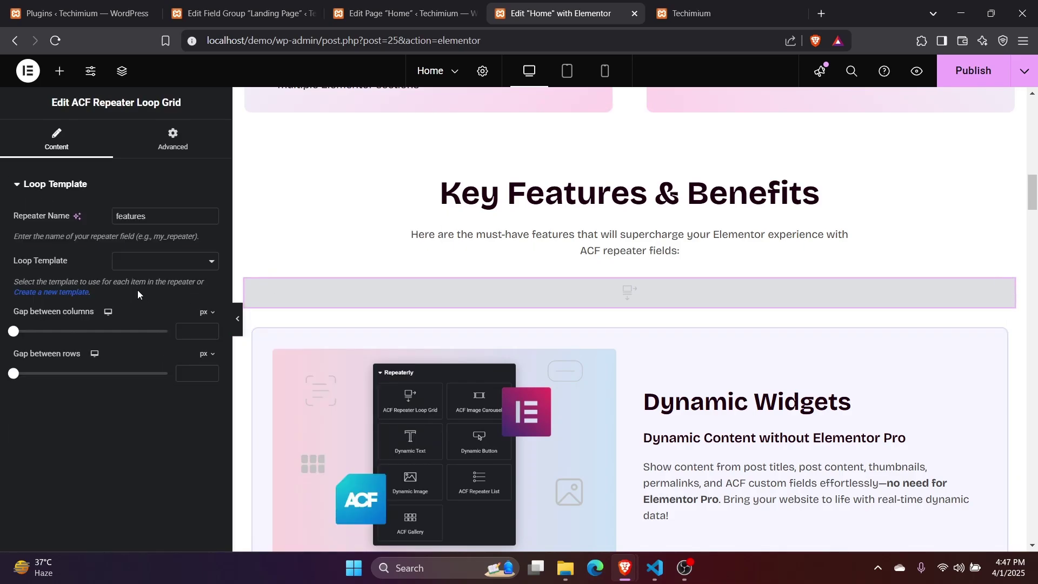
click(61, 291)
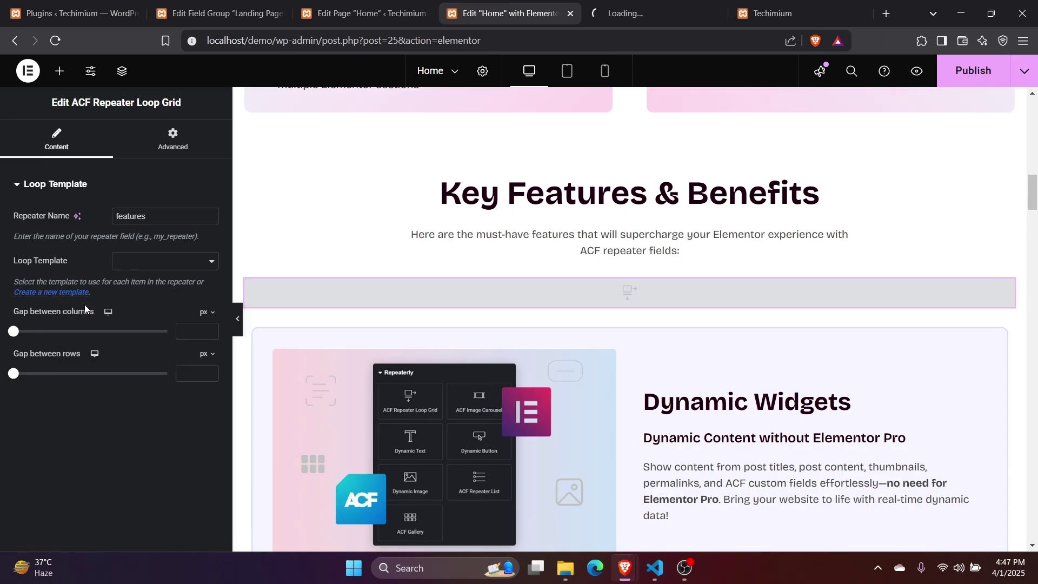
click(616, 3)
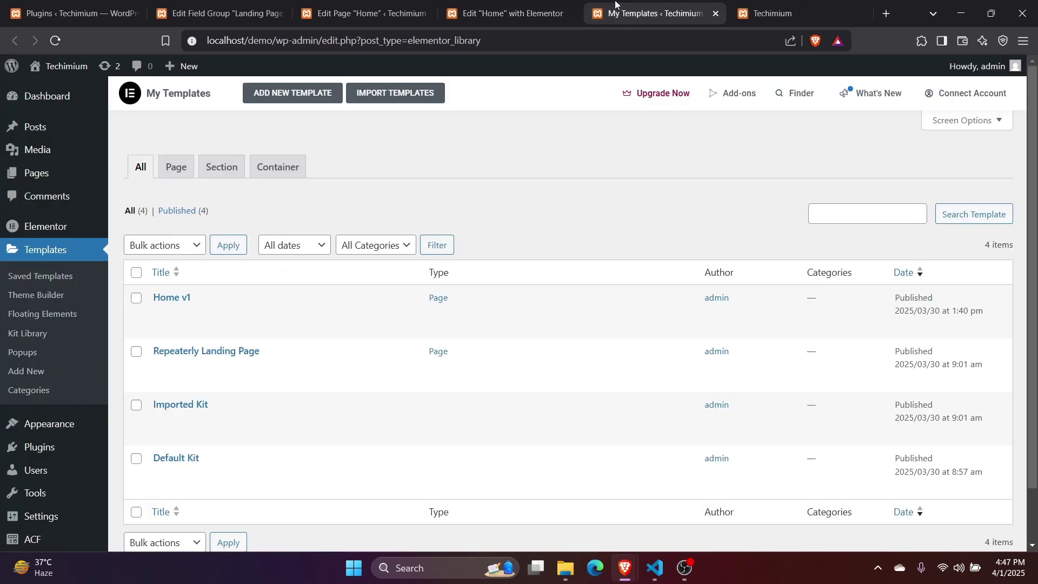
Step: Create a new Section template named Features Loop Item
click(292, 93)
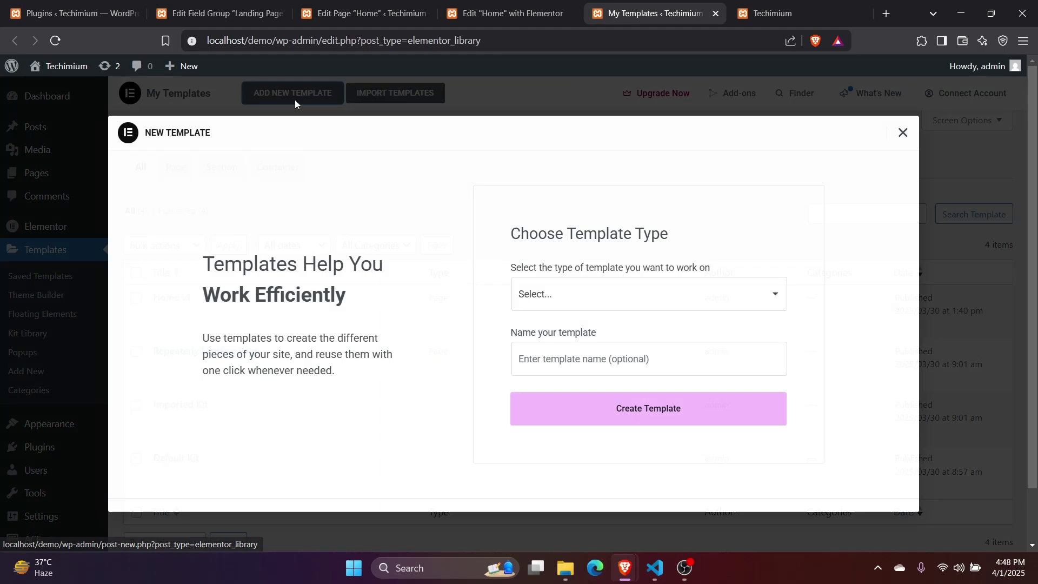
click(568, 295)
click(549, 368)
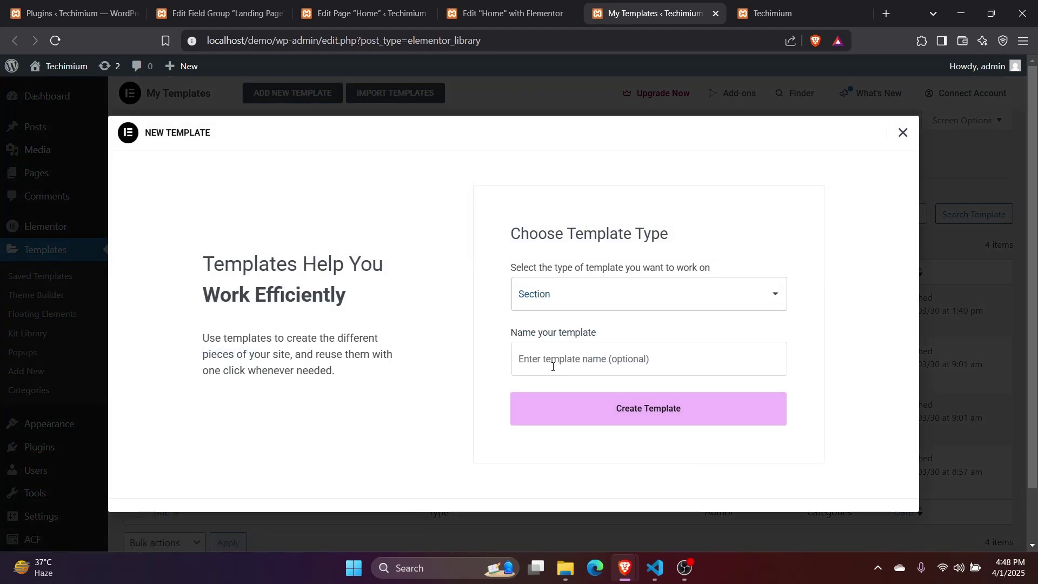
click(552, 366)
text(Features Loop Item)
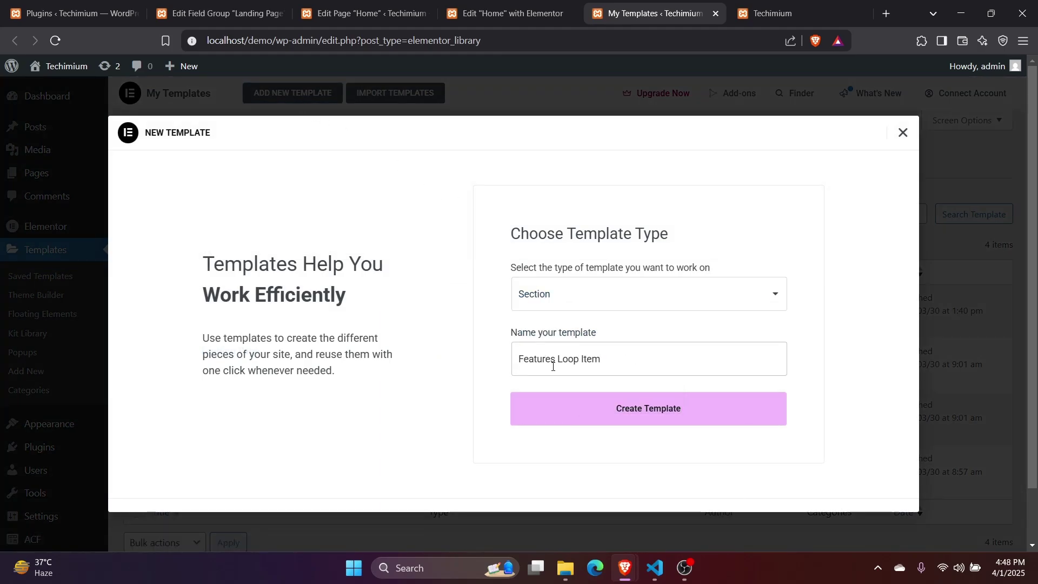
click(627, 412)
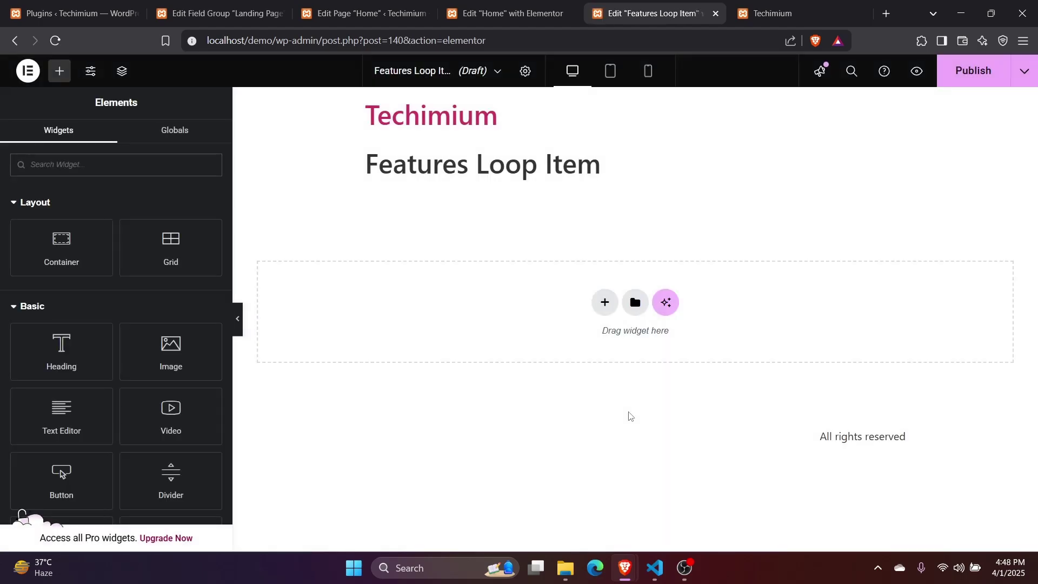
Step: Paste the copied card into the template and add a Dynamic Image widget above the card's static image
right_click(467, 296)
click(492, 307)
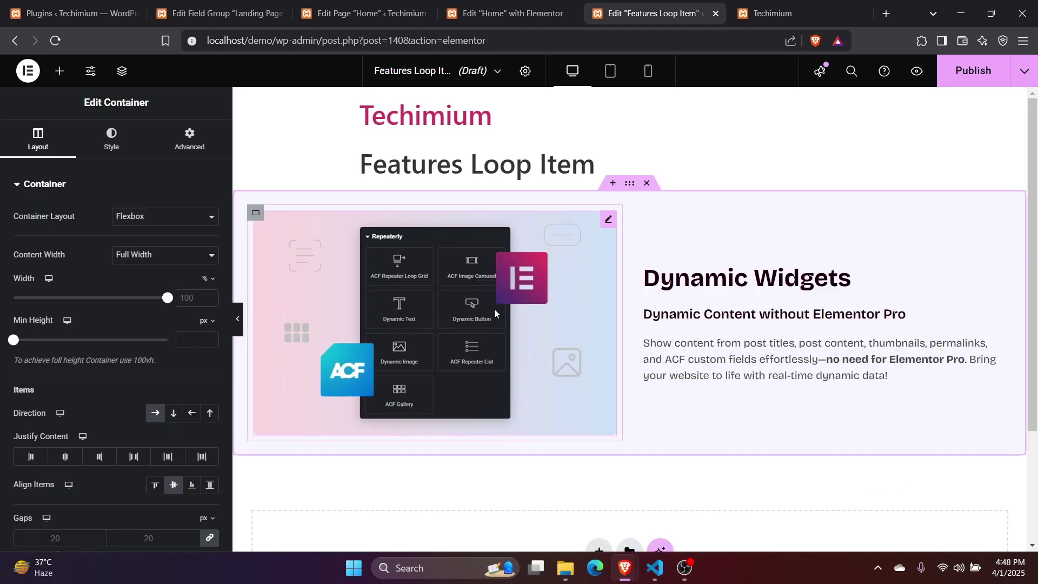
click(60, 70)
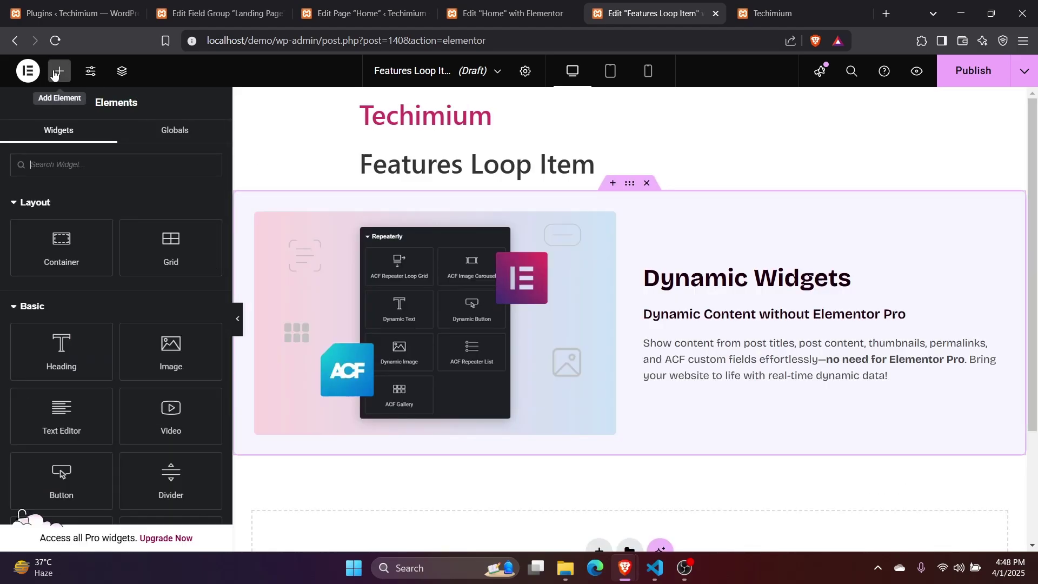
scroll(113, 350, down, 10)
scroll(76, 239, down, 15)
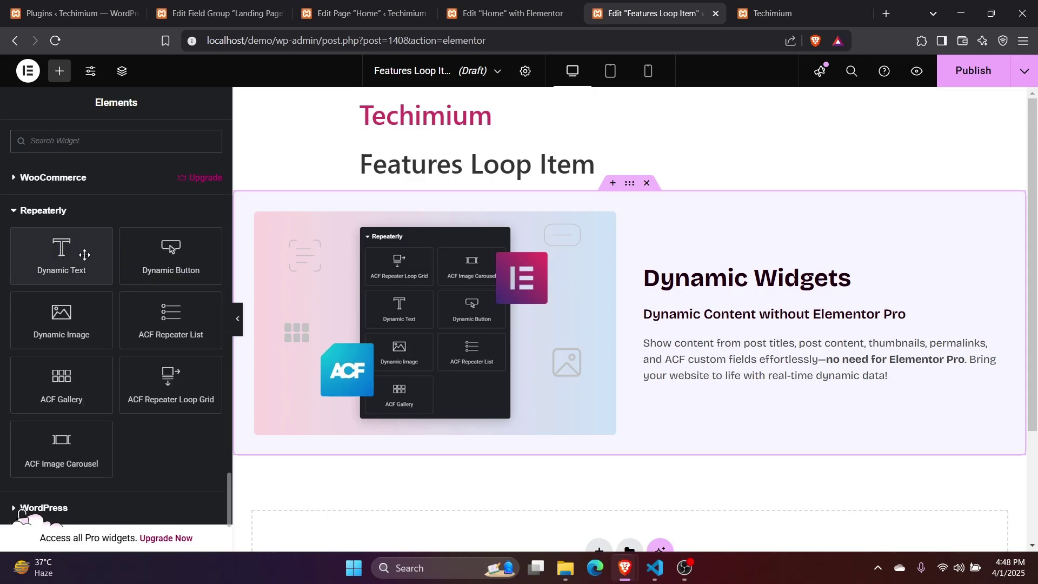
drag(61, 319, 411, 301)
scroll(411, 301, down, 1)
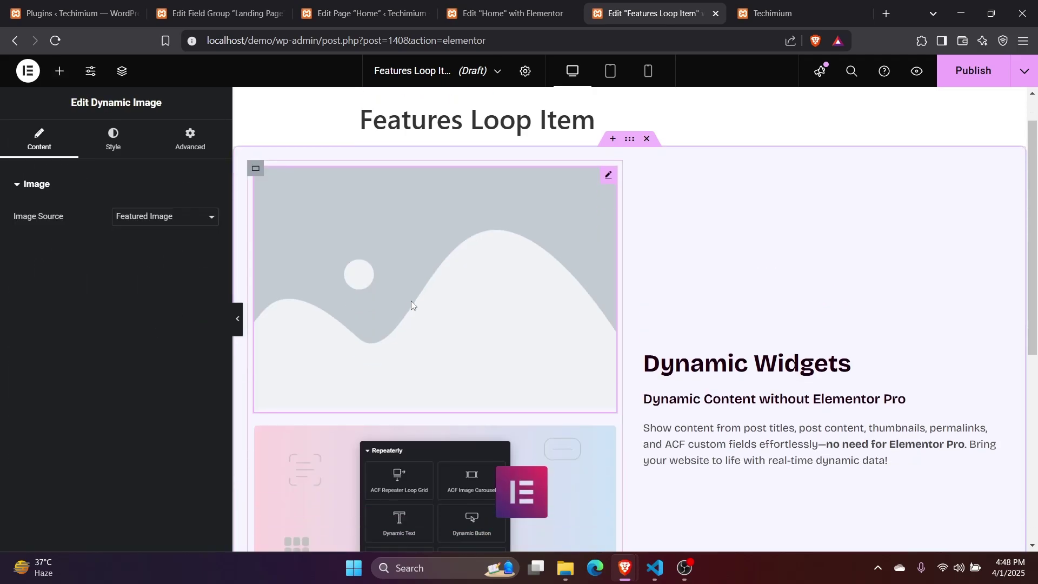
Step: Copy the static image's style onto the Dynamic Image and delete the static image
right_click(352, 404)
click(362, 298)
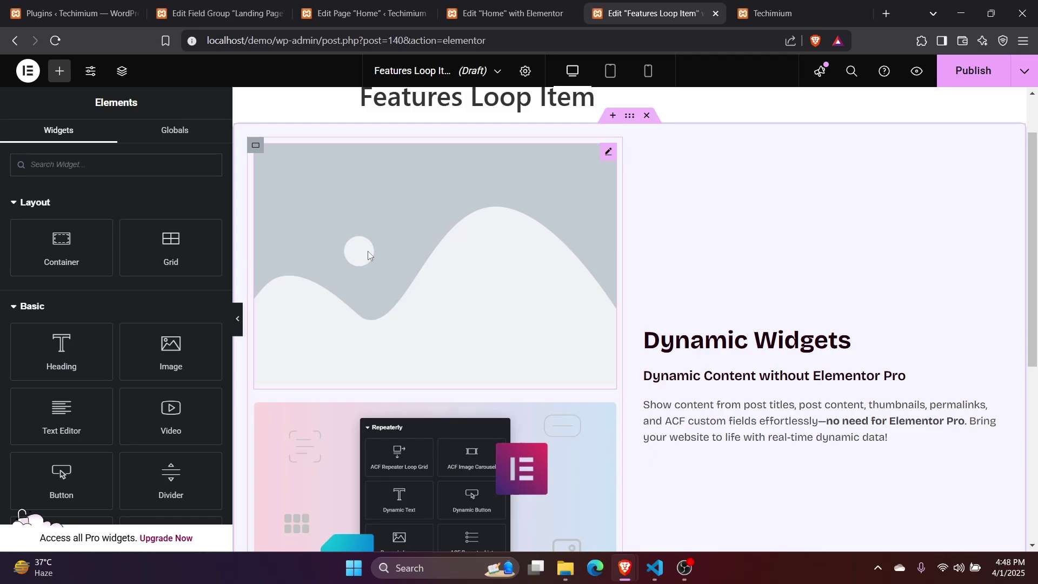
right_click(368, 254)
click(403, 345)
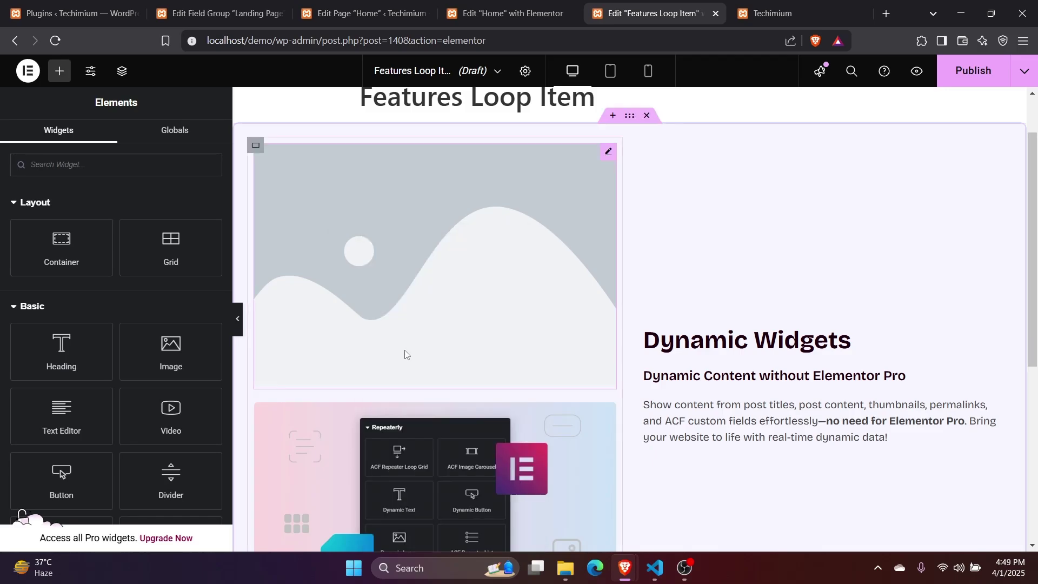
right_click(381, 427)
click(424, 534)
Step: Set the Dynamic Image's source to ACF Custom Sub Field and its image field to image, copied from the Landing Page field group
click(405, 258)
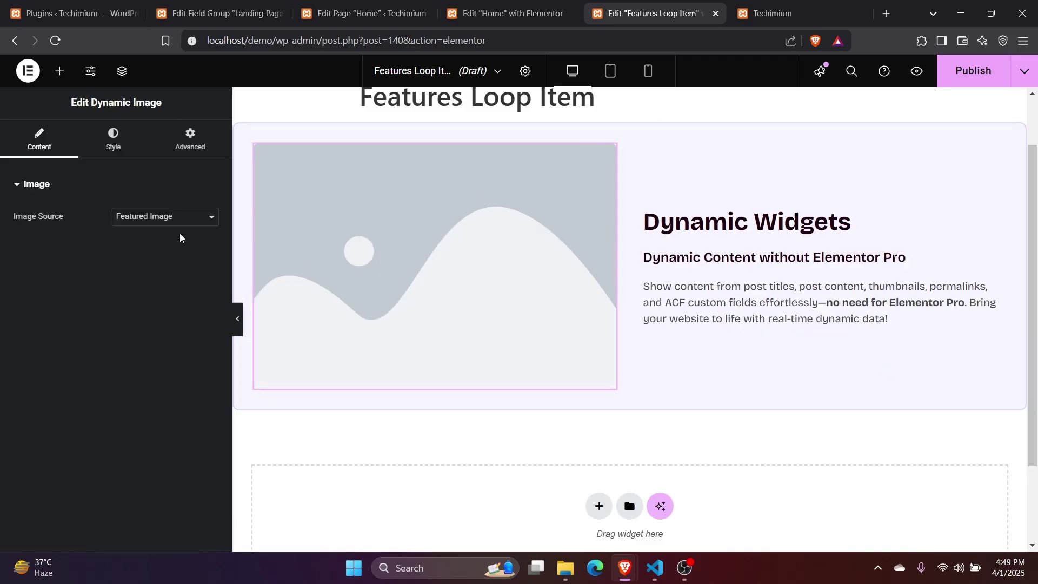
click(134, 219)
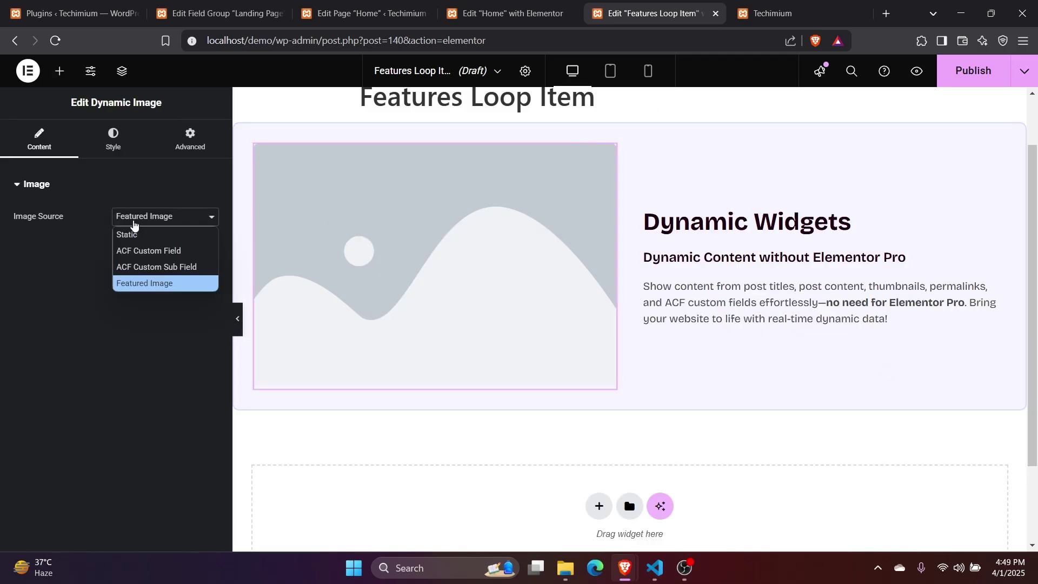
click(182, 268)
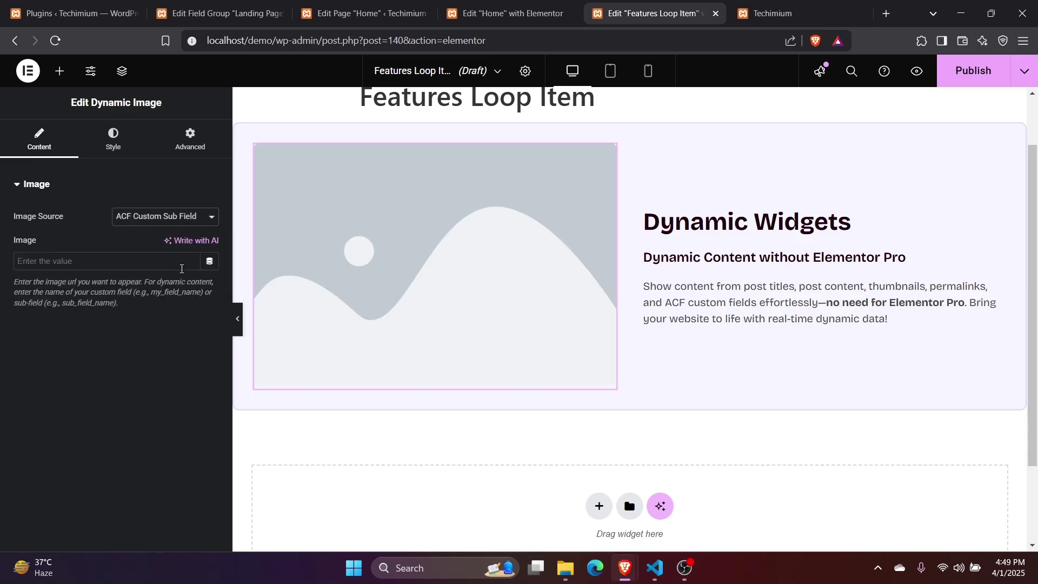
click(219, 13)
scroll(402, 313, down, 5)
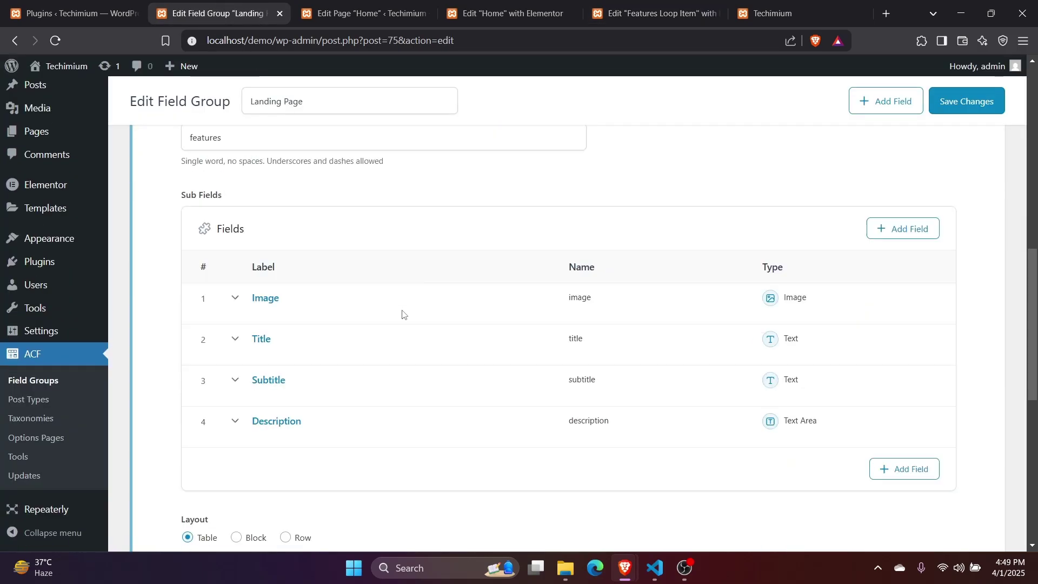
click(574, 279)
click(652, 13)
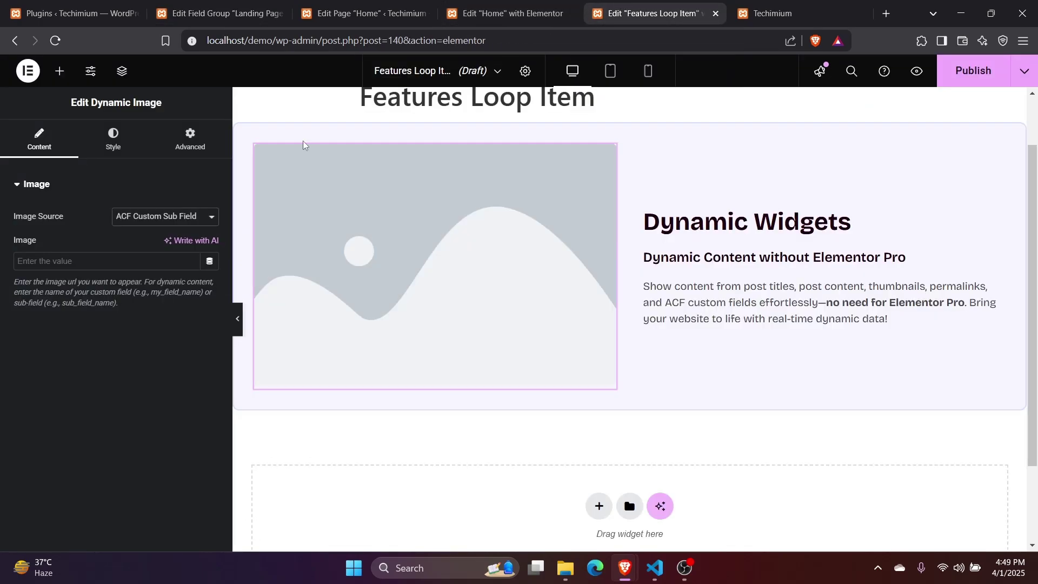
right_click(40, 266)
click(75, 350)
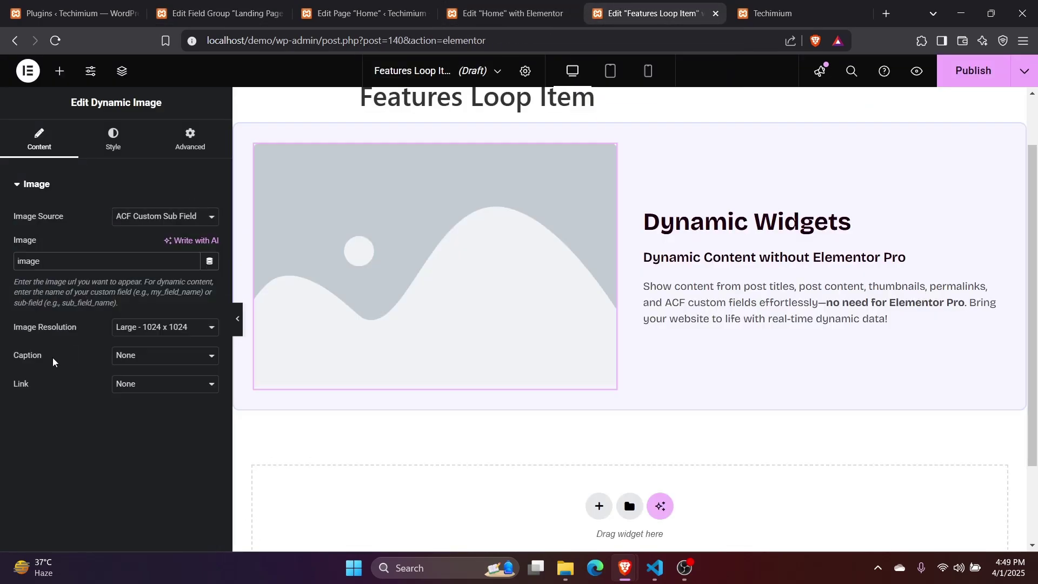
Step: Add a Dynamic Text widget between the Dynamic Widgets heading and the subtitle in the card
click(60, 71)
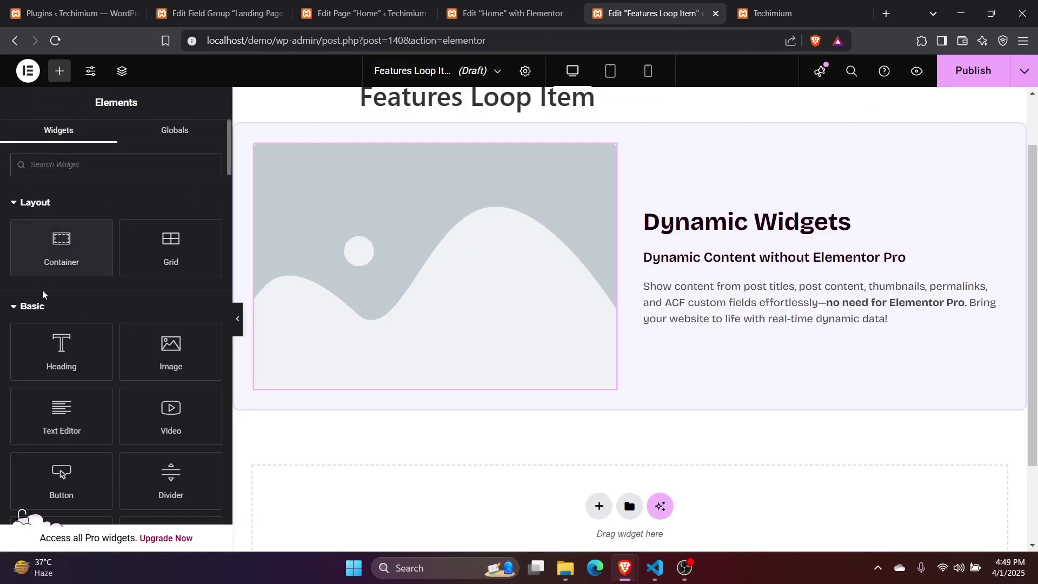
scroll(42, 325, down, 6)
click(54, 296)
click(63, 332)
scroll(67, 359, down, 4)
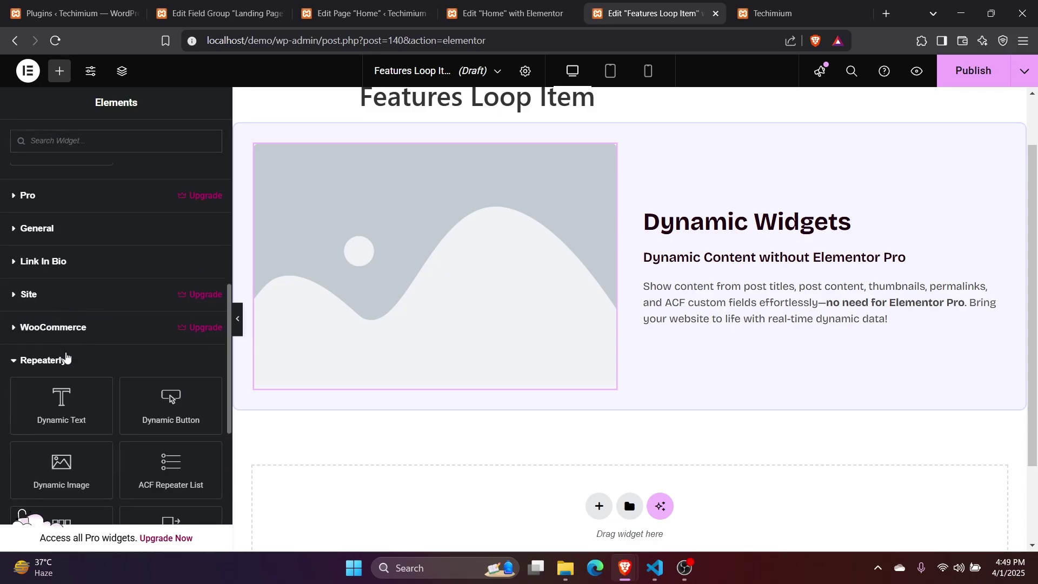
drag(108, 287, 830, 231)
Step: Copy the Dynamic Widgets heading's style onto the Dynamic Text and delete the original heading
right_click(736, 207)
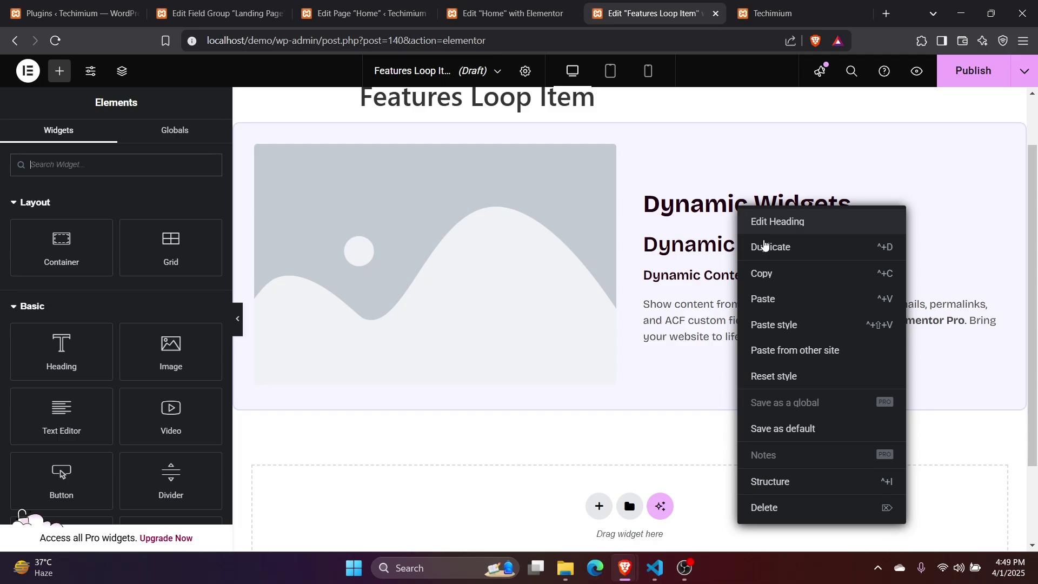
click(764, 270)
right_click(739, 233)
click(783, 352)
right_click(735, 204)
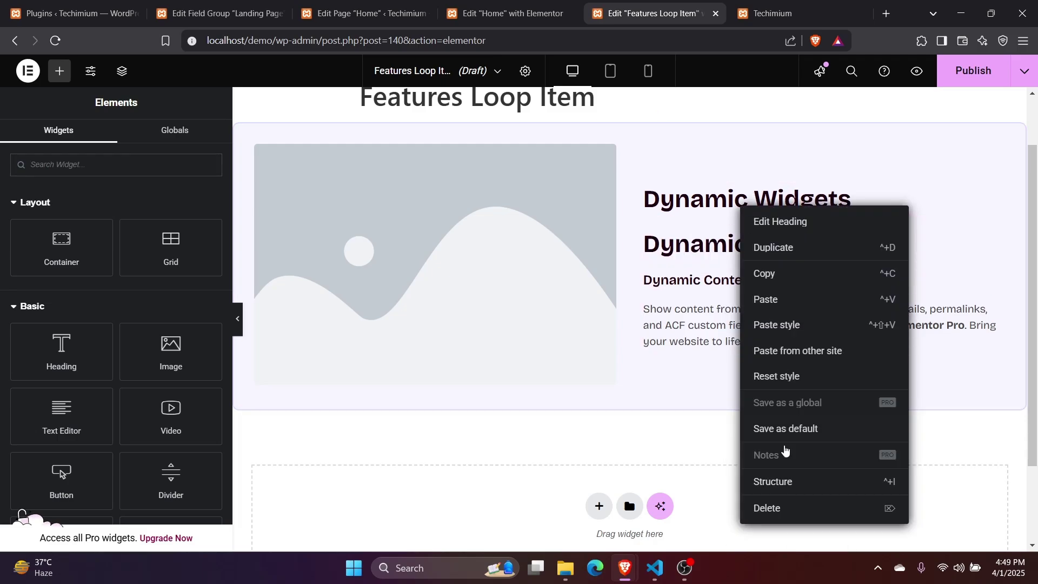
click(767, 507)
Step: Set the Dynamic Text's source to ACF Custom Sub Field and its text to title, copied from the Landing Page field group
click(724, 222)
click(157, 217)
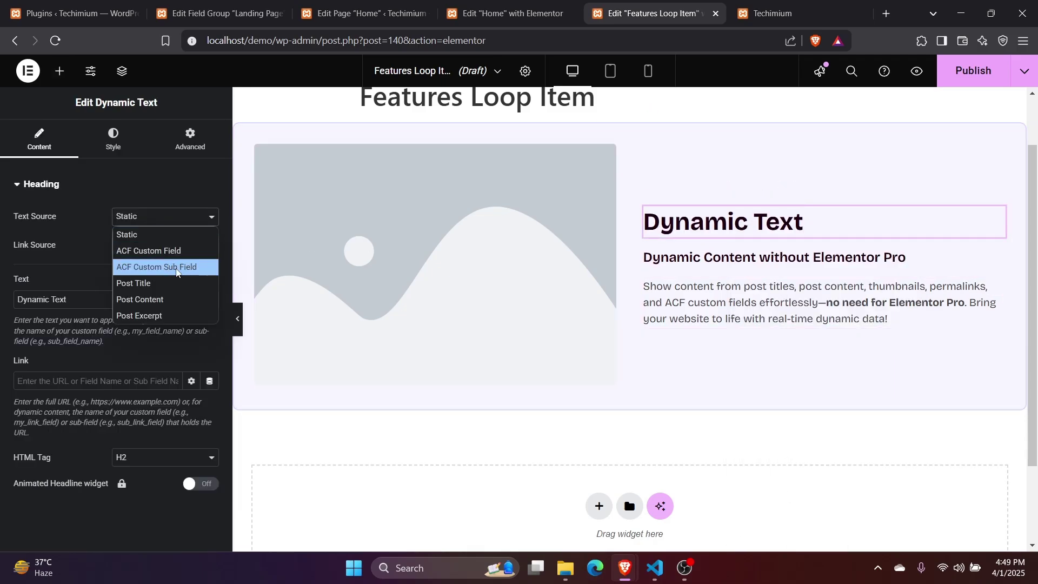
click(202, 268)
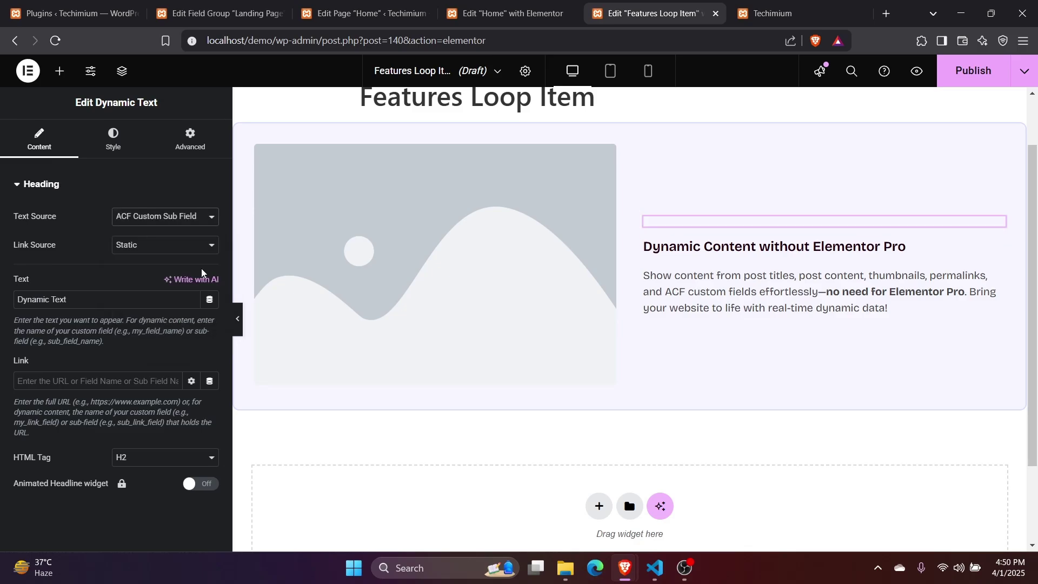
click(219, 13)
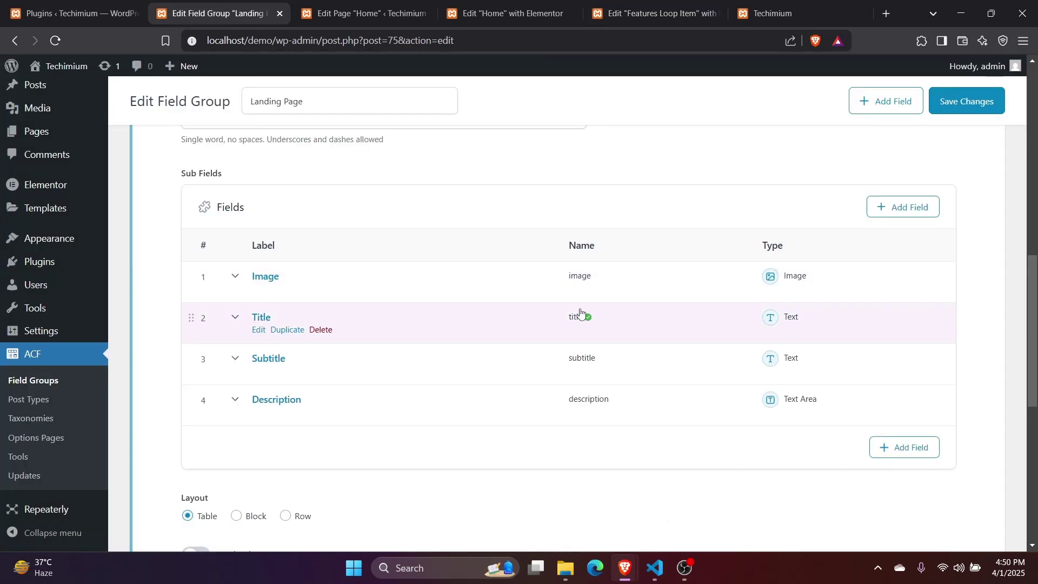
click(654, 13)
triple_click(37, 299)
right_click(37, 299)
click(82, 290)
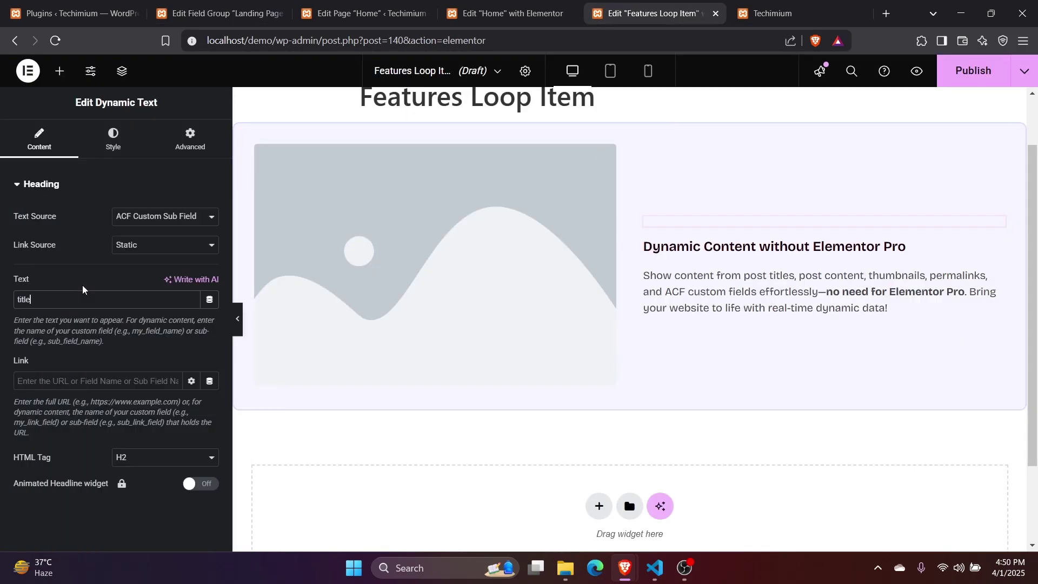
Step: Duplicate the title Dynamic Text widget within the card
click(677, 223)
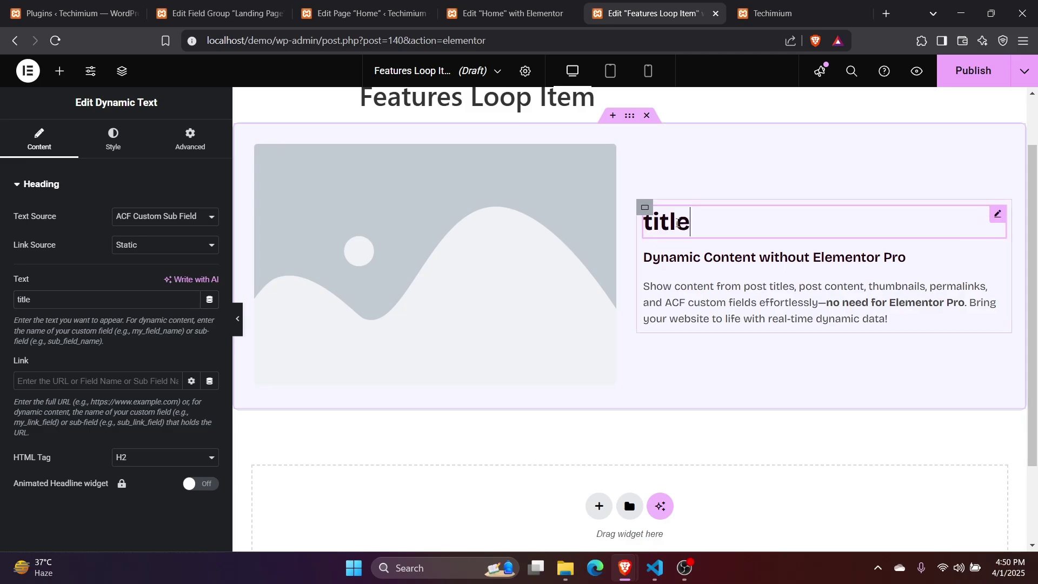
right_click(677, 223)
click(696, 264)
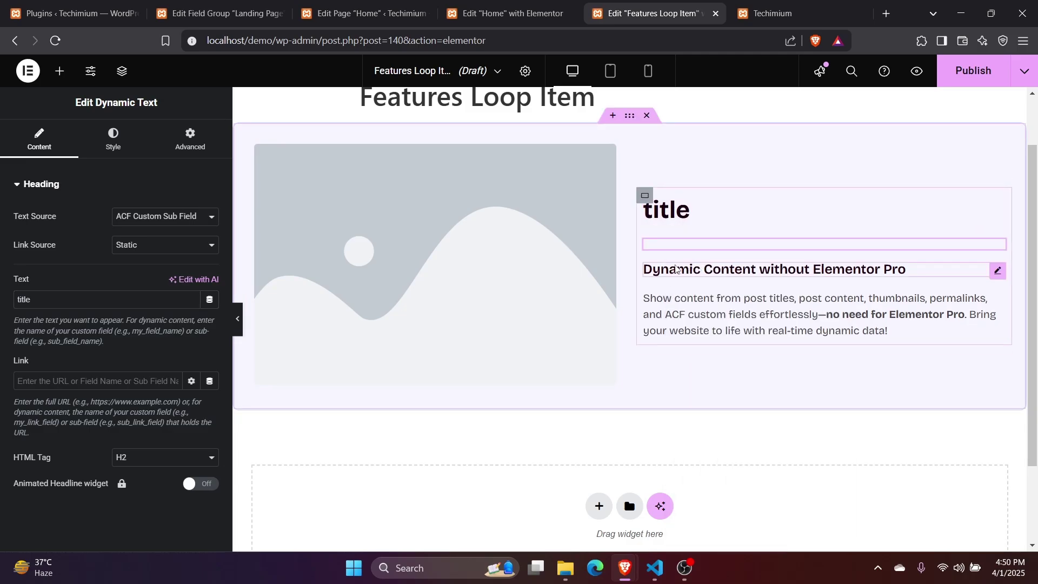
Step: Copy the Dynamic Content without Elementor Pro heading's style onto the duplicated Dynamic Text and delete the original subtitle heading
right_click(691, 272)
click(711, 297)
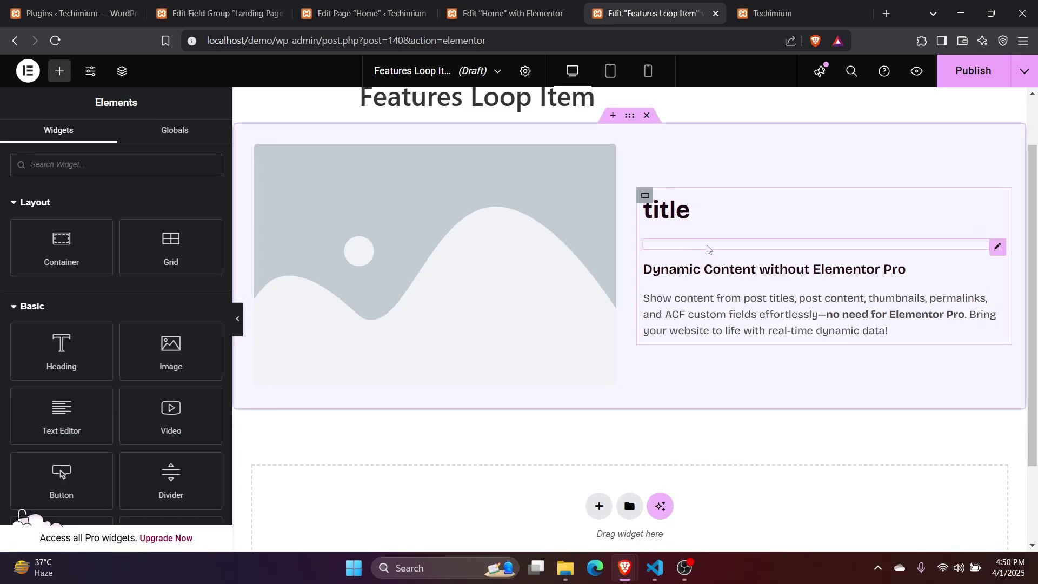
right_click(998, 249)
click(864, 352)
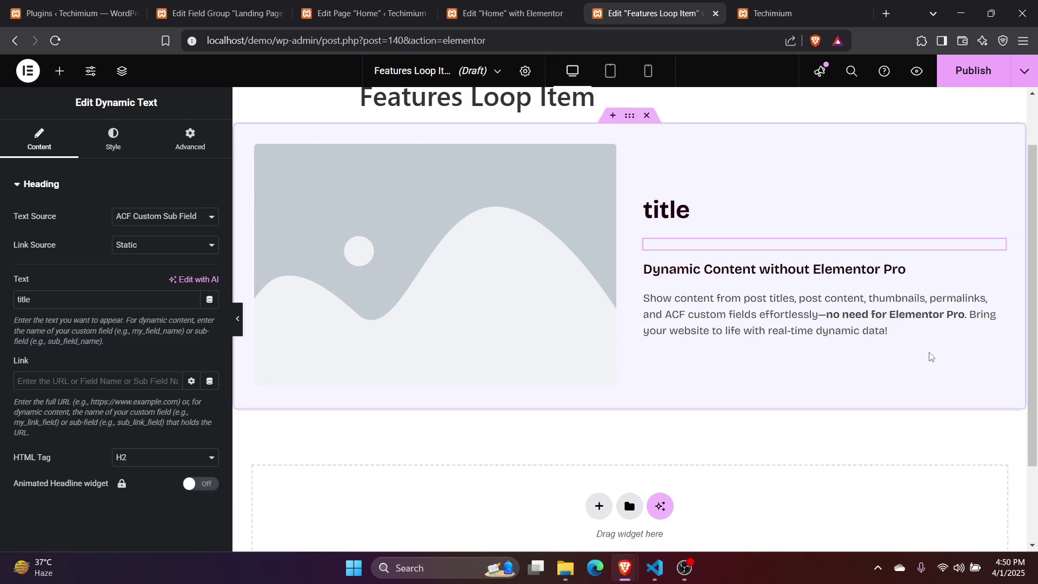
click(691, 246)
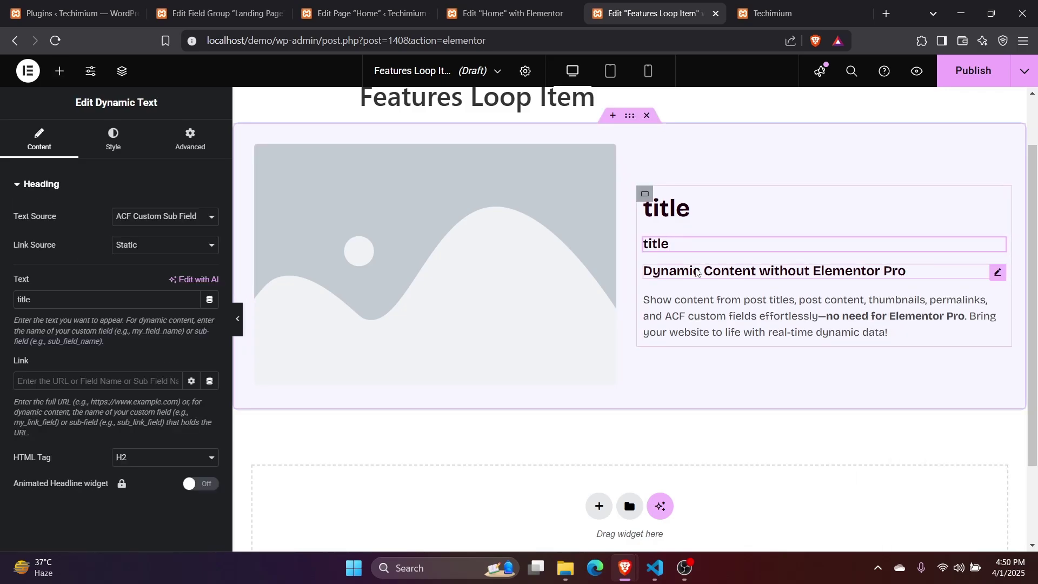
right_click(702, 270)
click(730, 537)
click(660, 260)
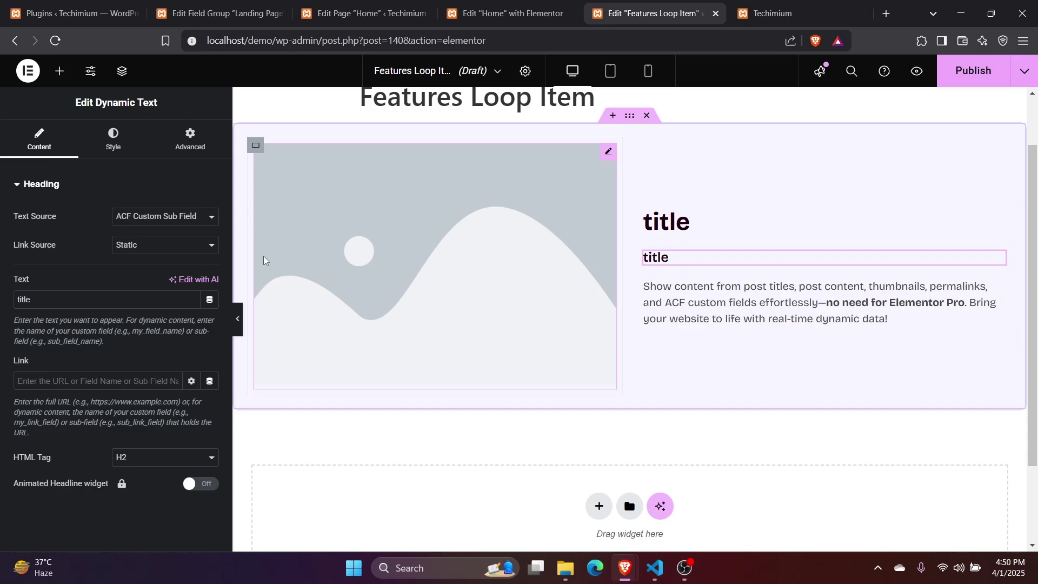
Step: Set the second Dynamic Text's text to subtitle, copied from the sub field name in the Landing Page field group
click(165, 216)
click(165, 221)
click(233, 13)
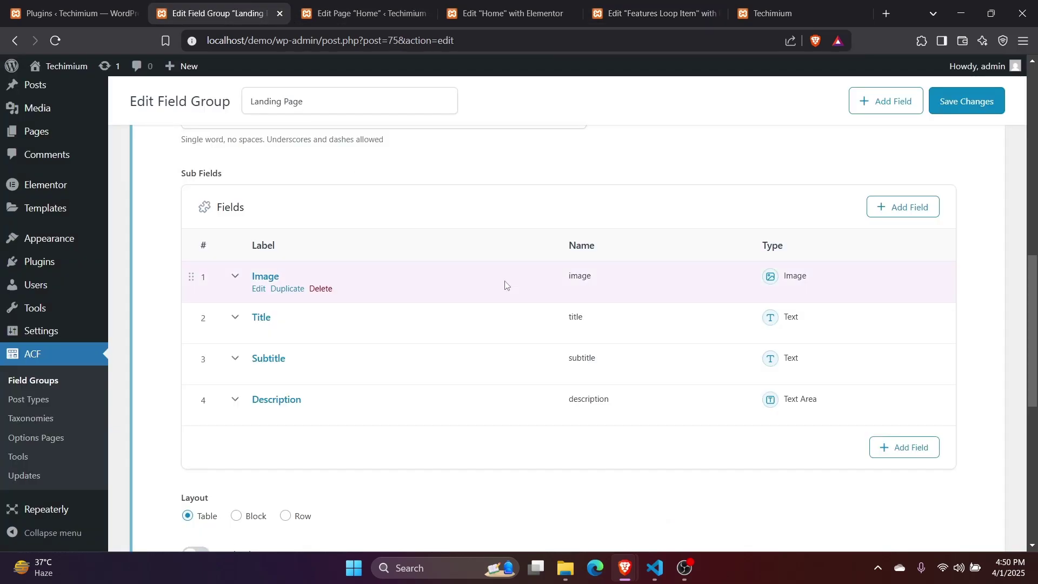
click(648, 13)
drag(49, 299, 1, 297)
right_click(47, 300)
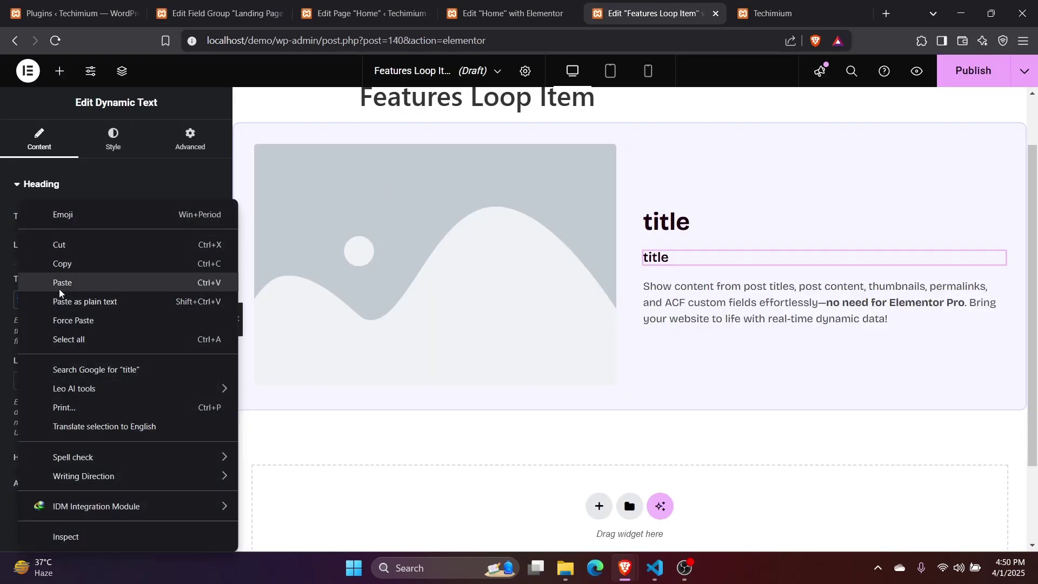
click(93, 280)
Step: Insert a Repeaterly Dynamic Text widget directly above the card's description paragraph
click(58, 73)
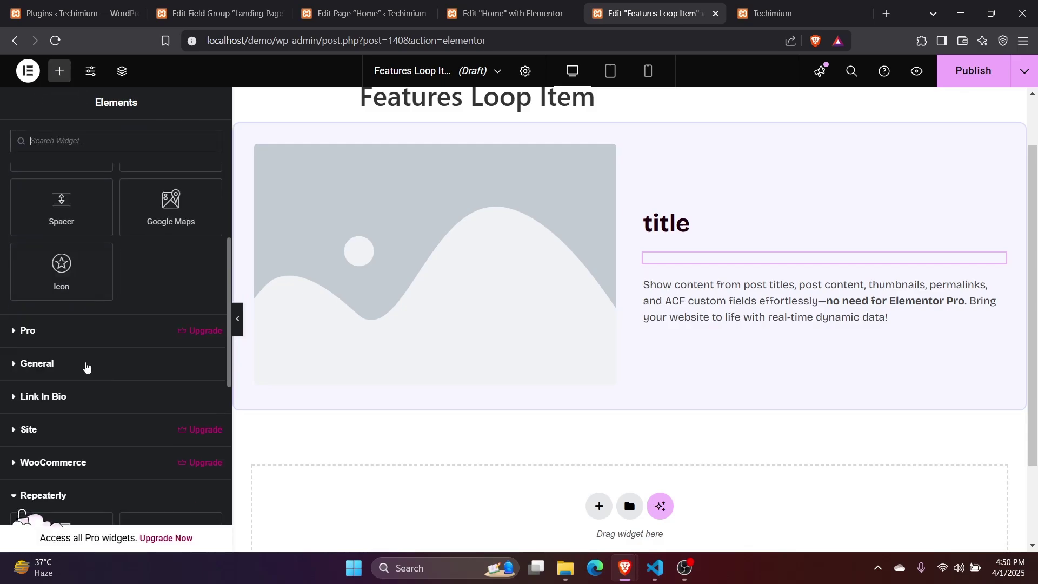
scroll(85, 362, down, 3)
drag(83, 359, 815, 289)
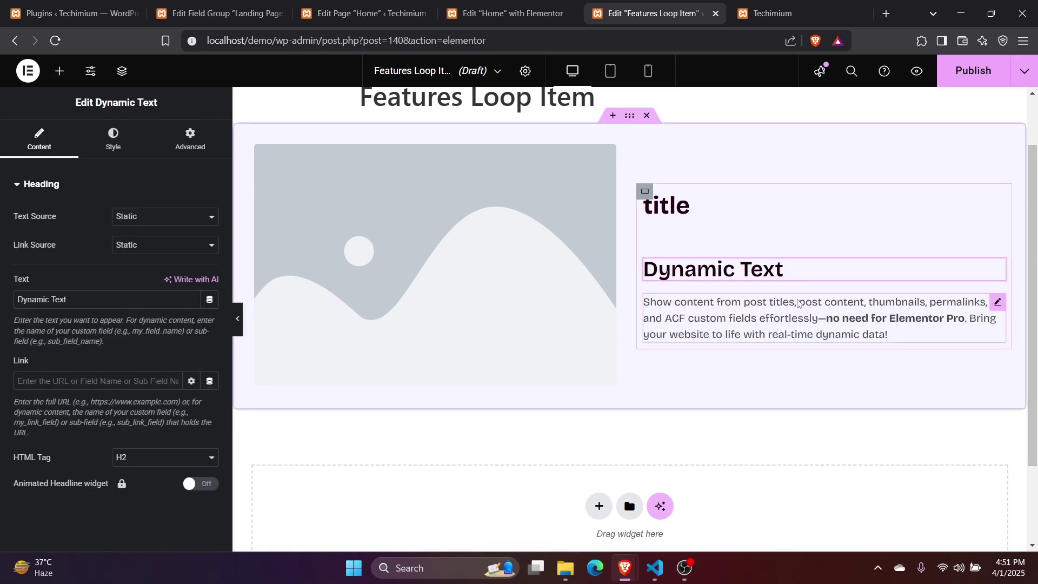
Step: Set the new Dynamic Text's HTML tag to p and delete the original description text widget
right_click(749, 316)
right_click(744, 275)
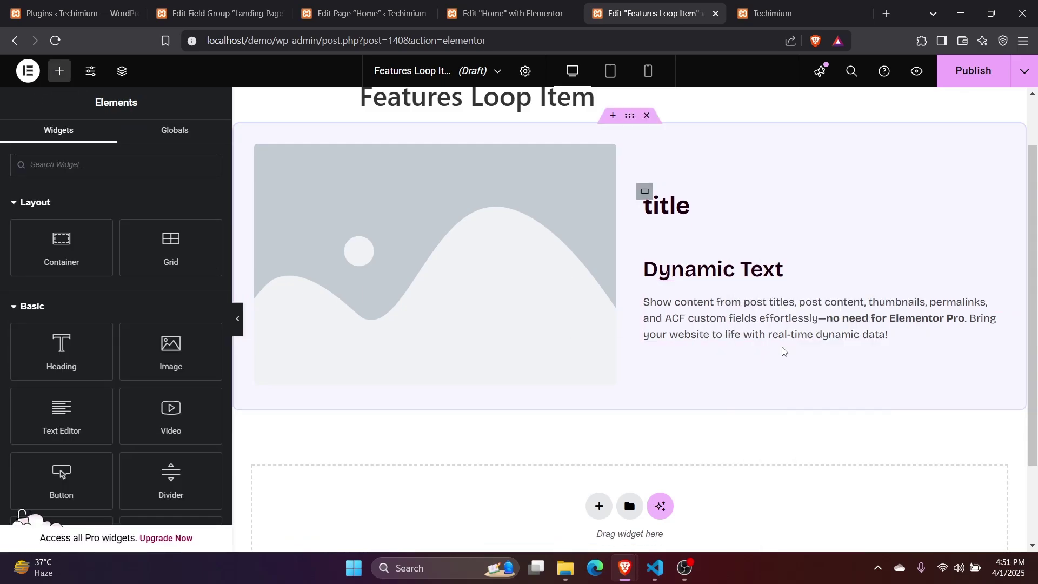
click(768, 300)
click(753, 278)
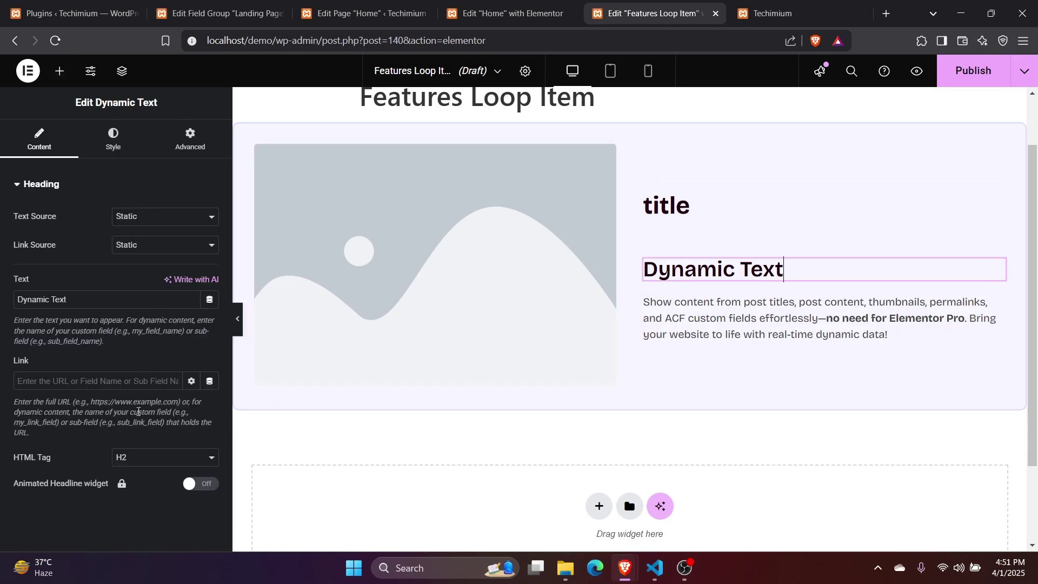
click(162, 457)
click(146, 439)
right_click(735, 316)
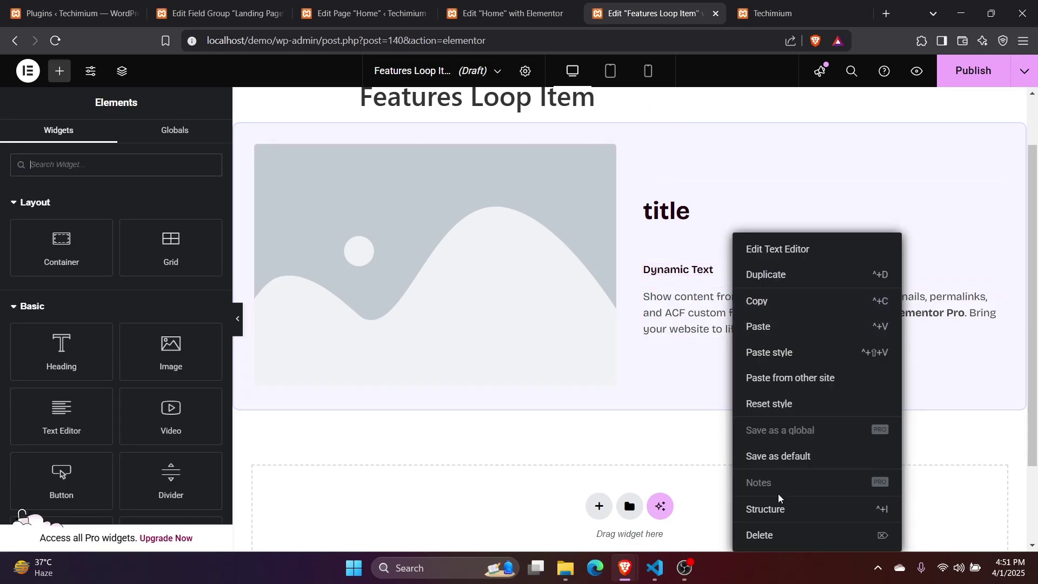
click(756, 535)
Step: Set the new Dynamic Text's source to ACF Custom Sub Field and its text to description, copied from the Landing Page field group
click(687, 300)
click(163, 217)
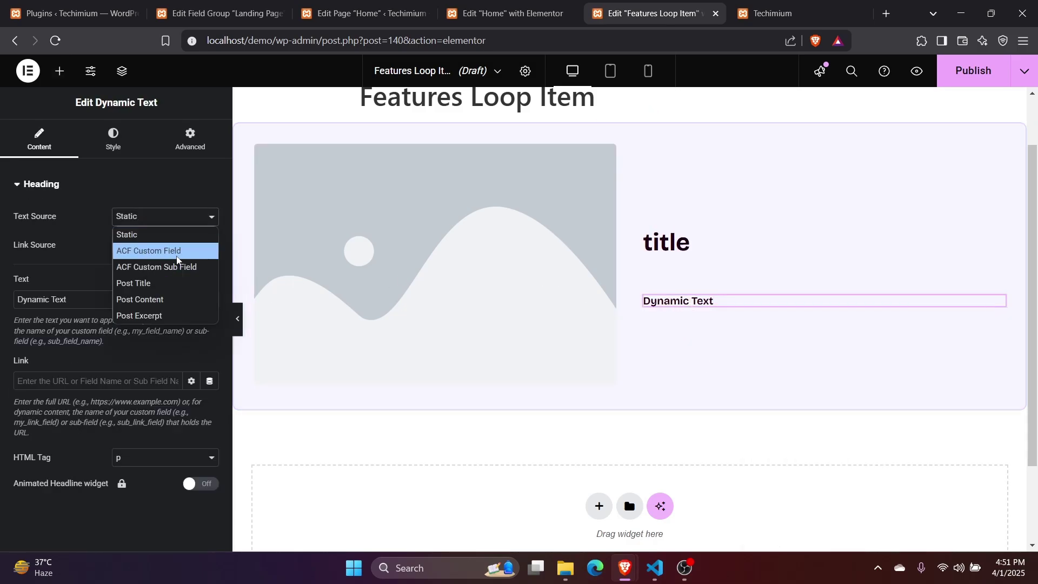
click(151, 266)
click(223, 13)
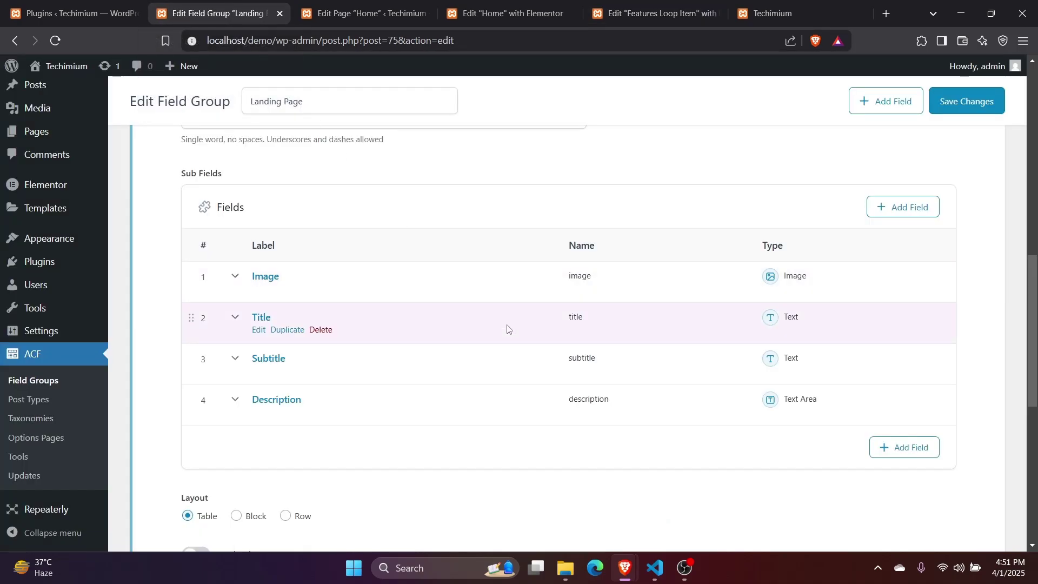
click(652, 5)
triple_click(135, 297)
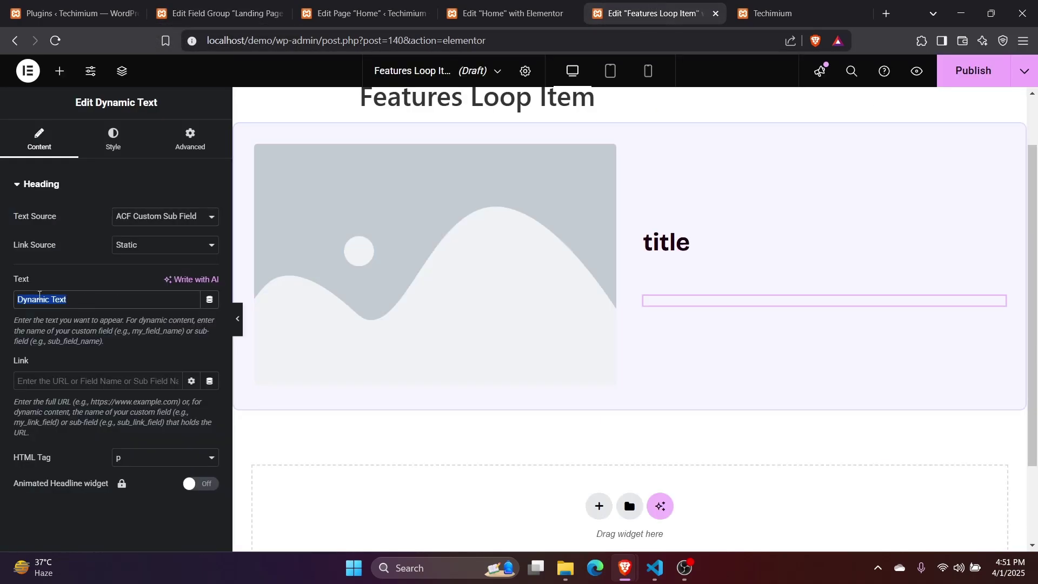
right_click(68, 299)
click(89, 283)
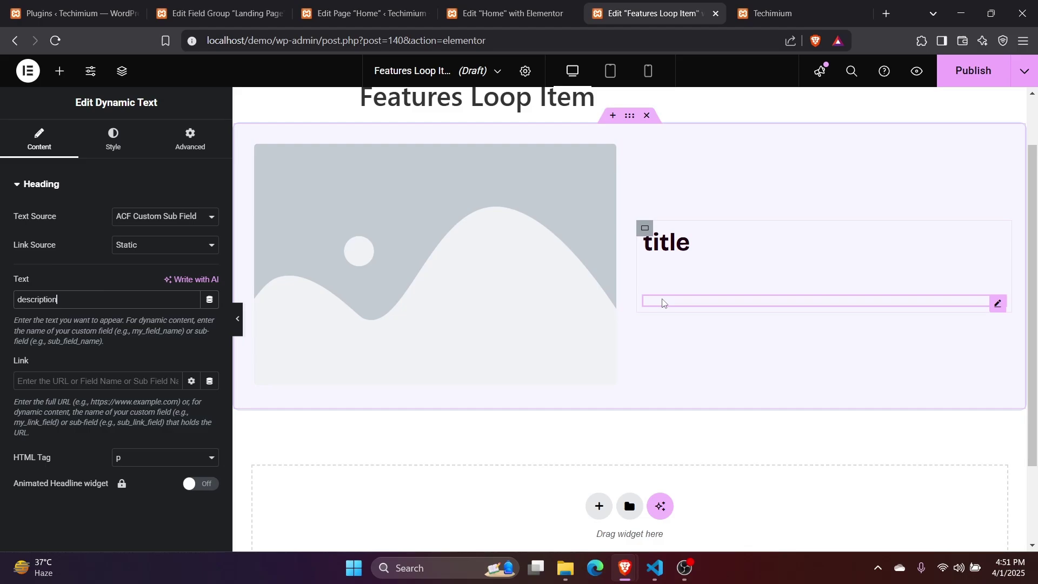
Step: Apply the regular-weight global typography and the grey global text color to the description Dynamic Text
click(116, 140)
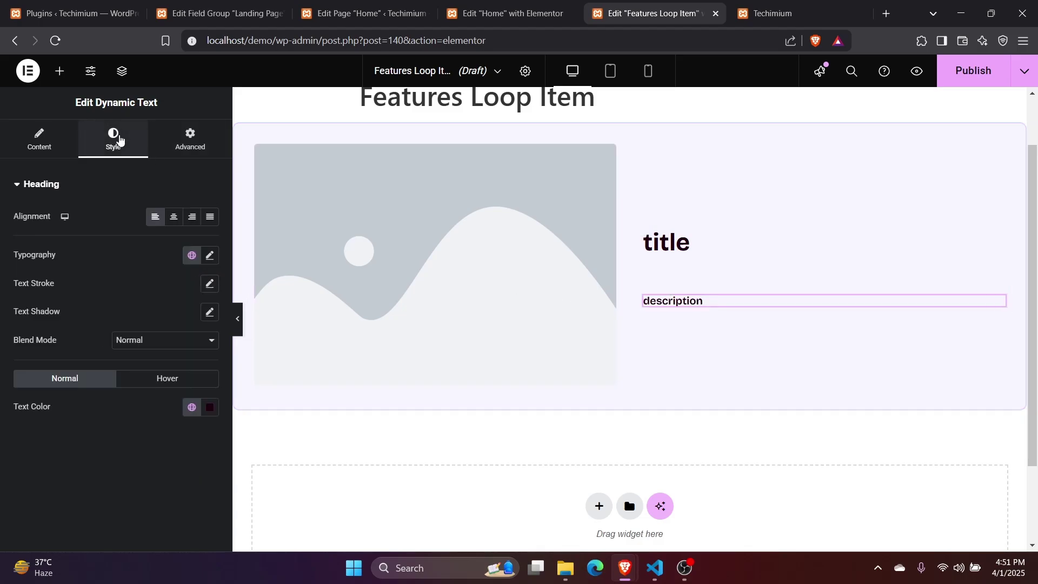
click(192, 255)
click(118, 369)
click(191, 407)
click(127, 271)
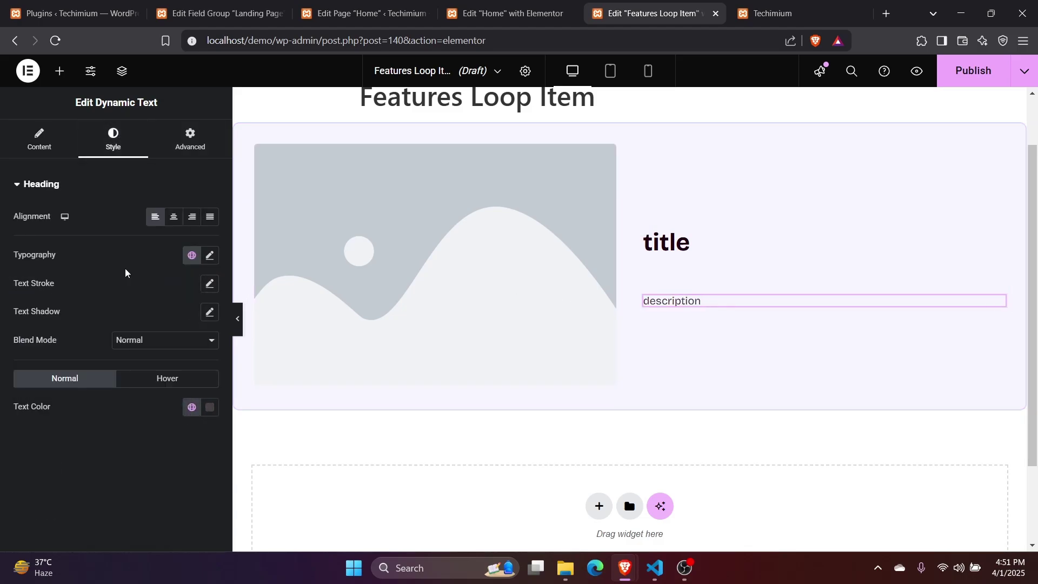
Step: Set the description Dynamic Text's line height to 1.6 em
click(209, 255)
click(196, 429)
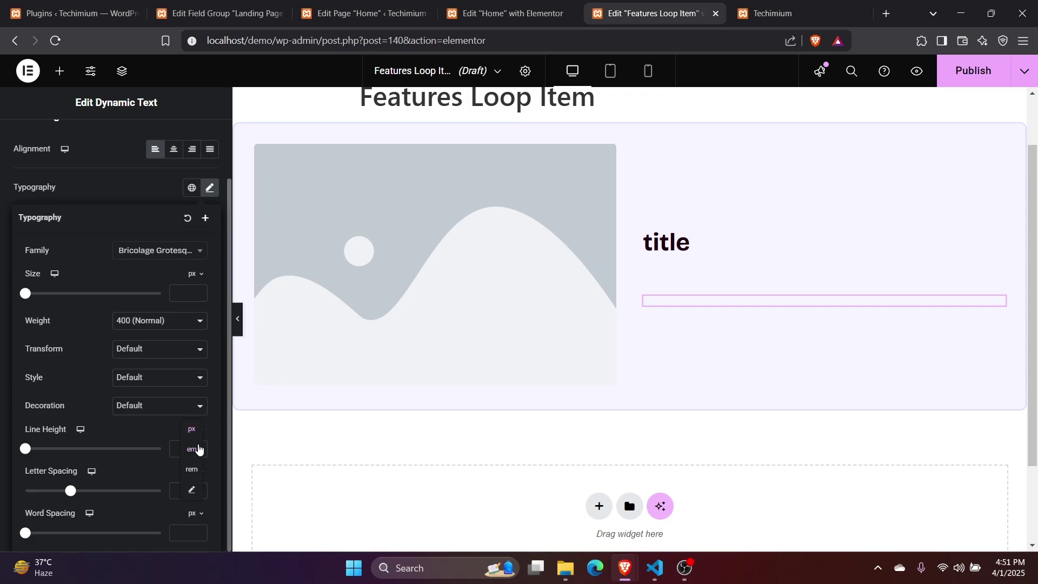
click(200, 443)
click(183, 448)
text(1.6)
click(210, 188)
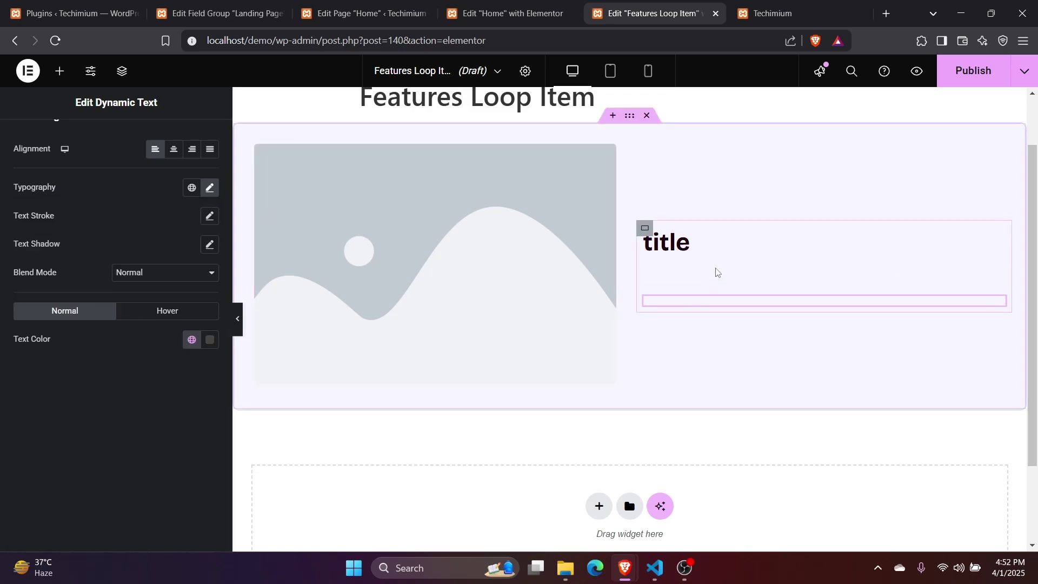
Step: Publish the Features Loop Item template and the Home page, and reload the Home page editor
click(975, 74)
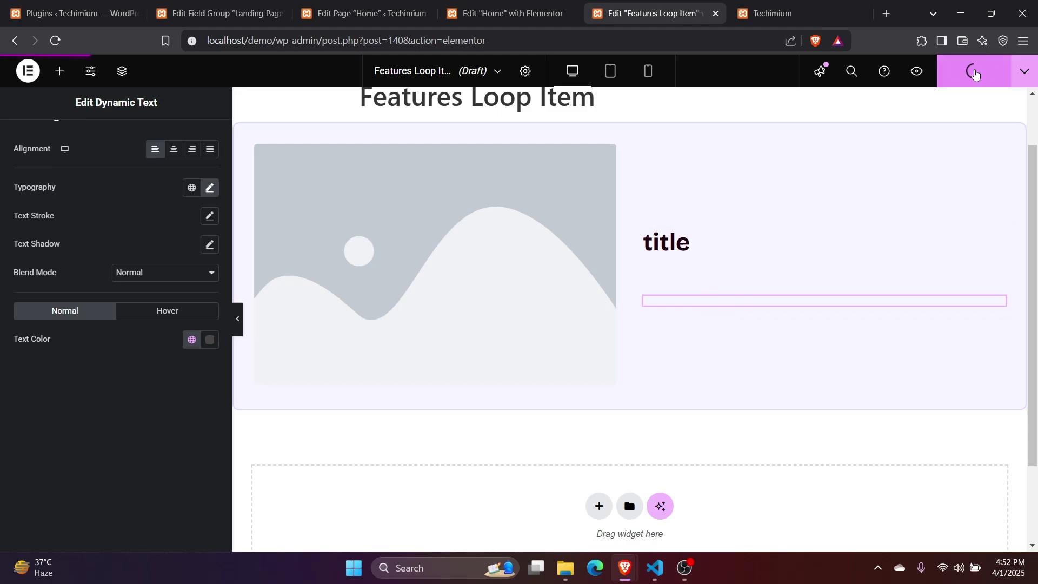
click(513, 12)
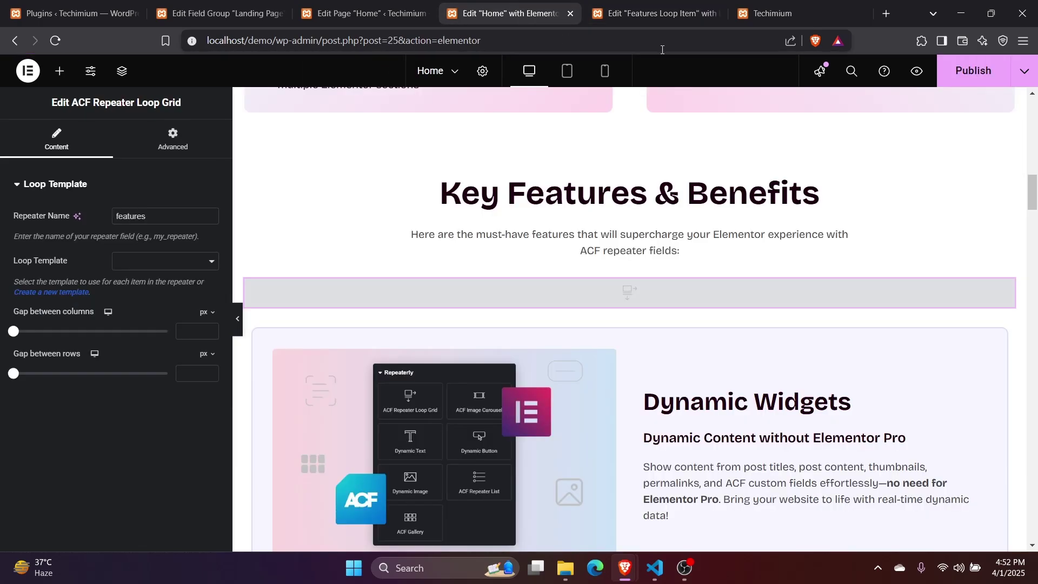
click(974, 78)
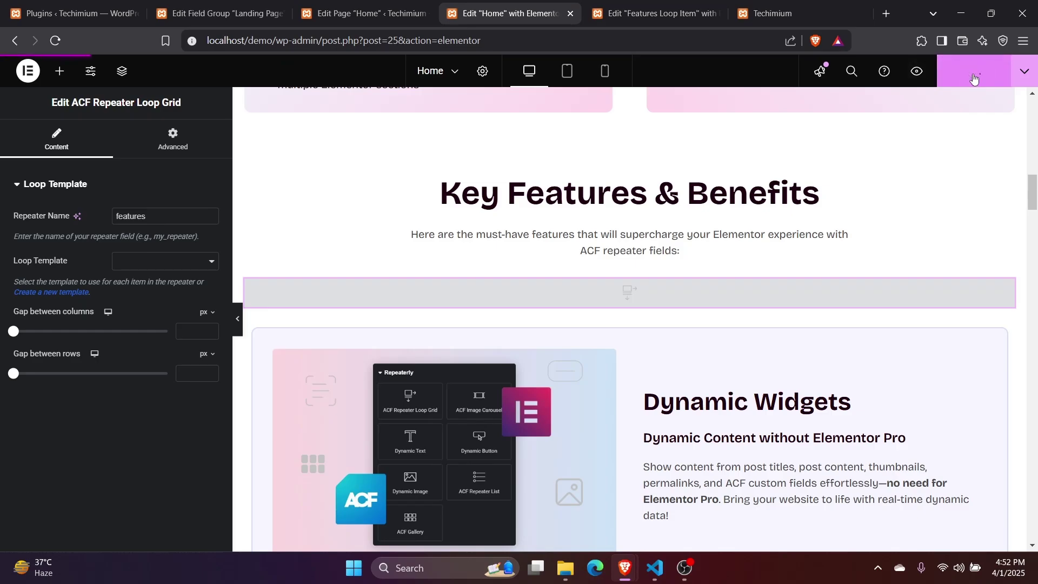
click(54, 41)
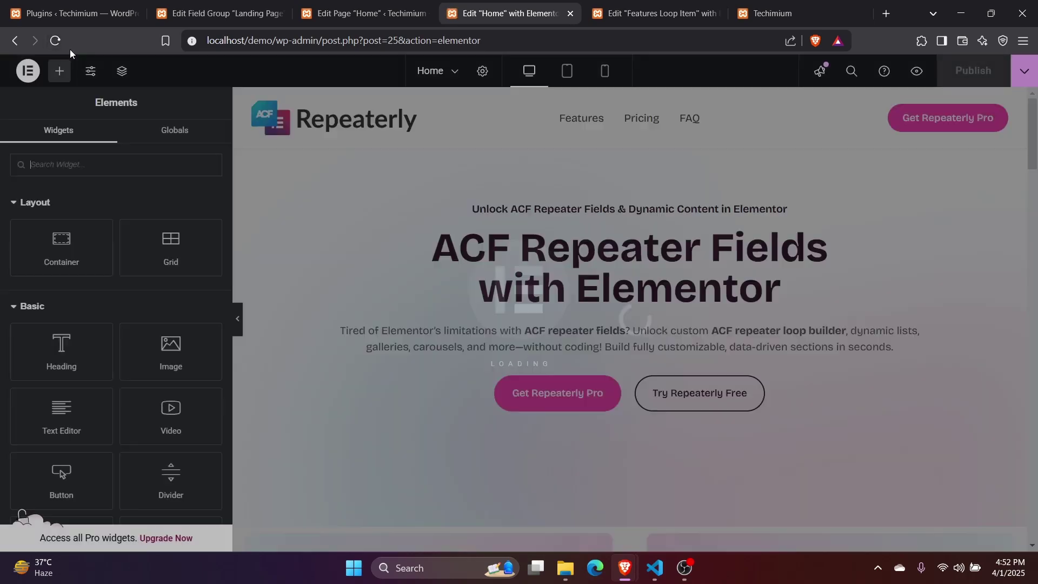
Step: Delete the static Features container below the ACF Repeater Loop Grid in the Key Features & Benefits section
scroll(566, 305, down, 15)
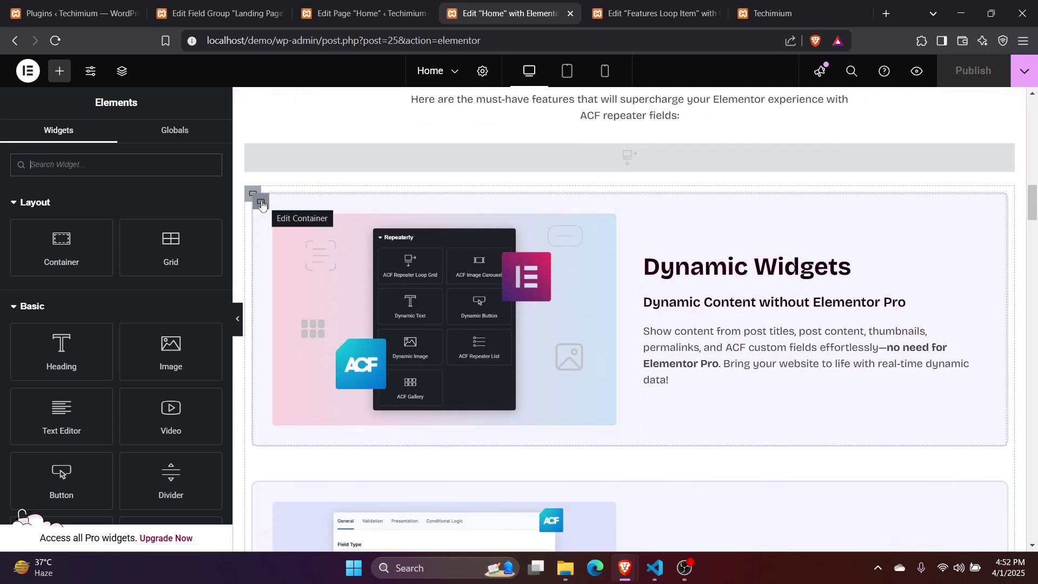
right_click(252, 197)
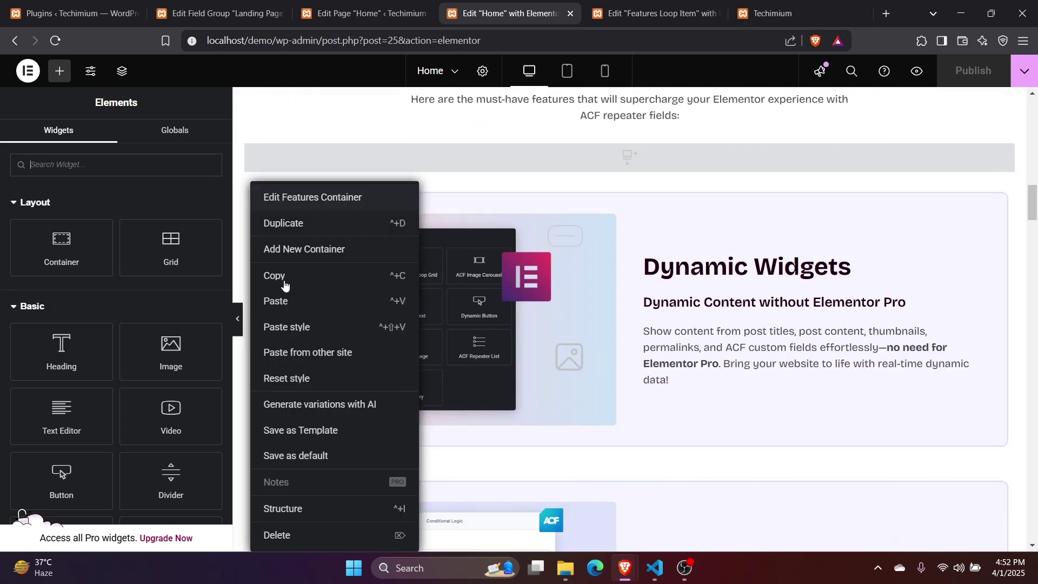
click(301, 538)
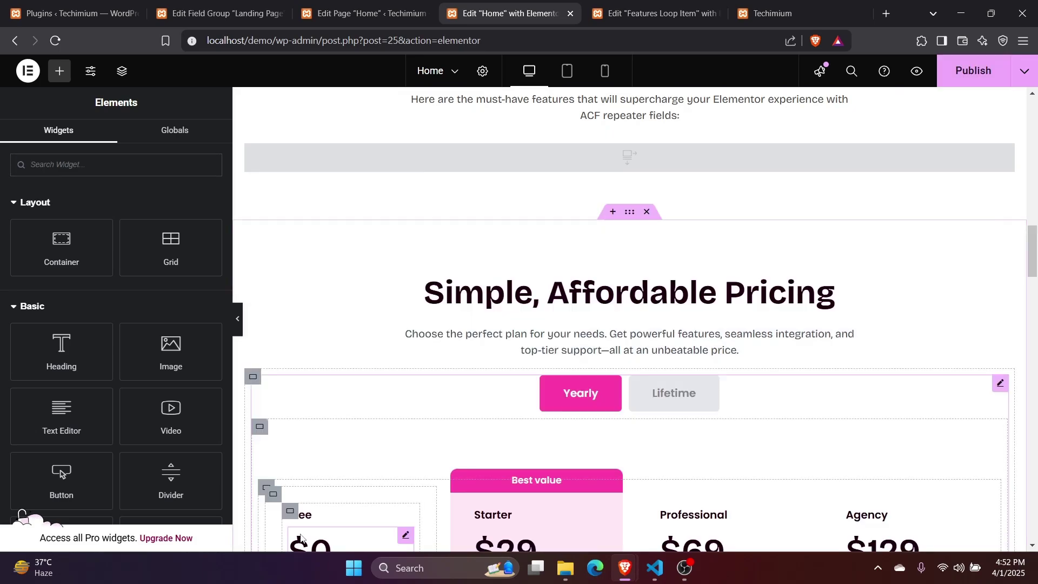
Step: Assign Features Loop Item as the loop template of the ACF Repeater Loop Grid under Key Features & Benefits
scroll(355, 306, up, 2)
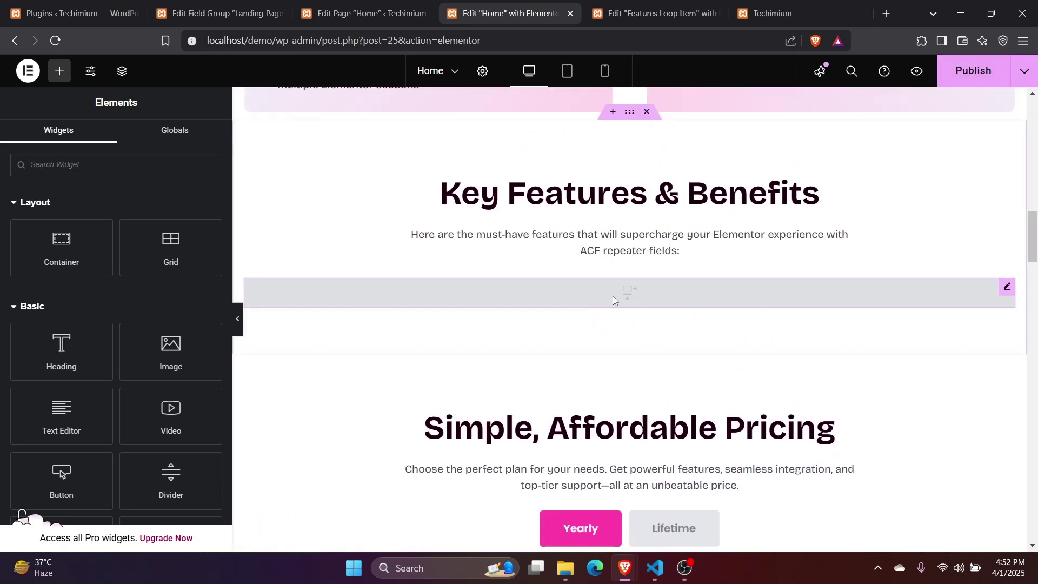
click(614, 296)
click(161, 262)
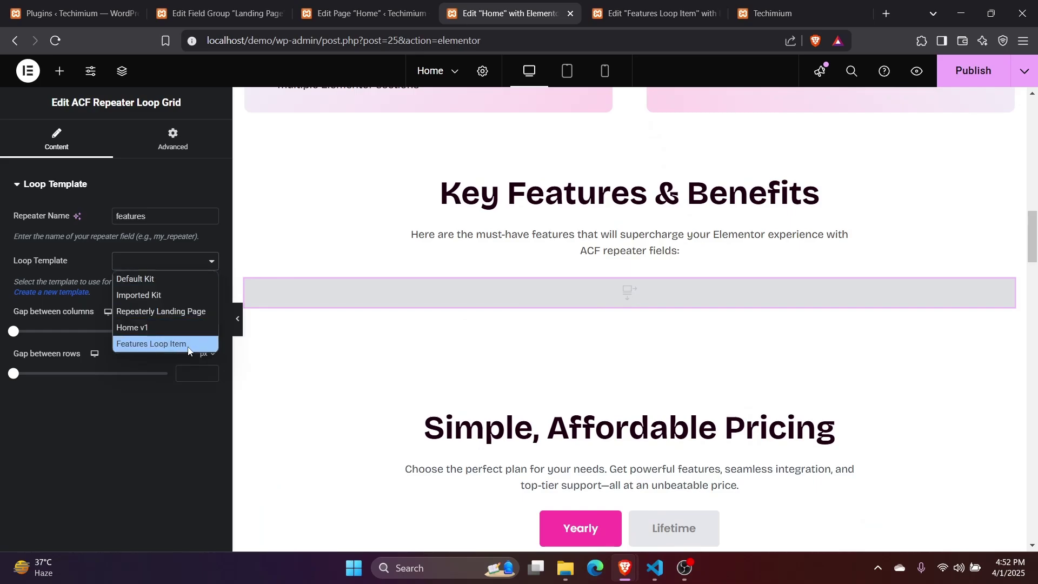
click(162, 343)
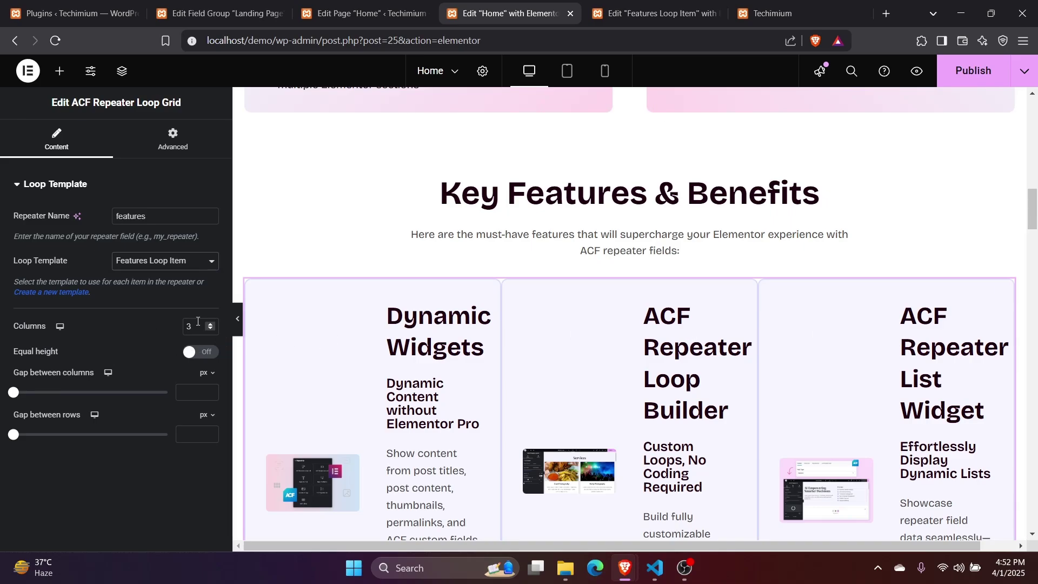
Step: Set the features loop grid to 1 column with a 50 px gap between rows
key(BackSpace)
text(1)
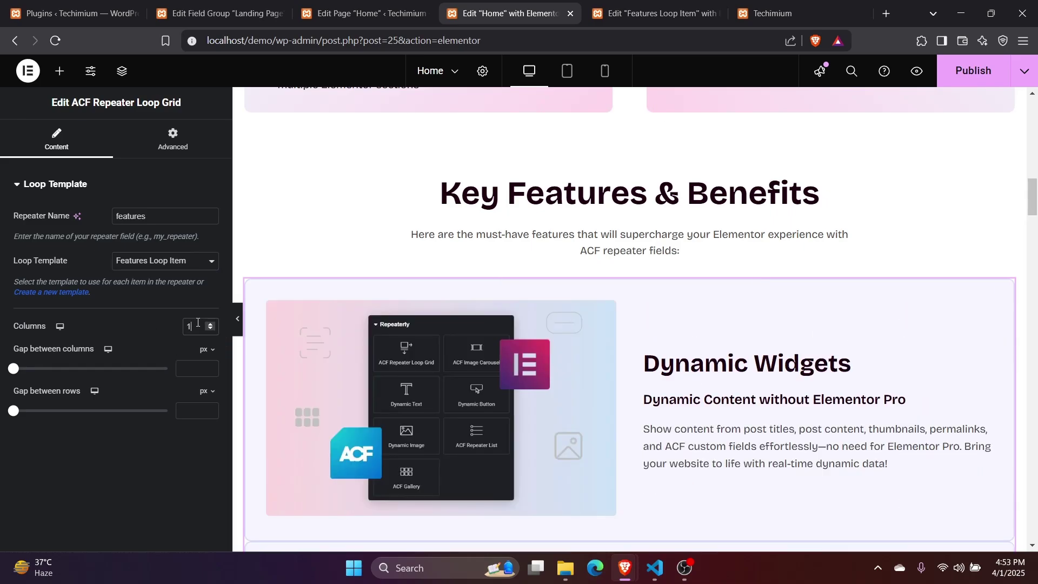
scroll(585, 348, down, 5)
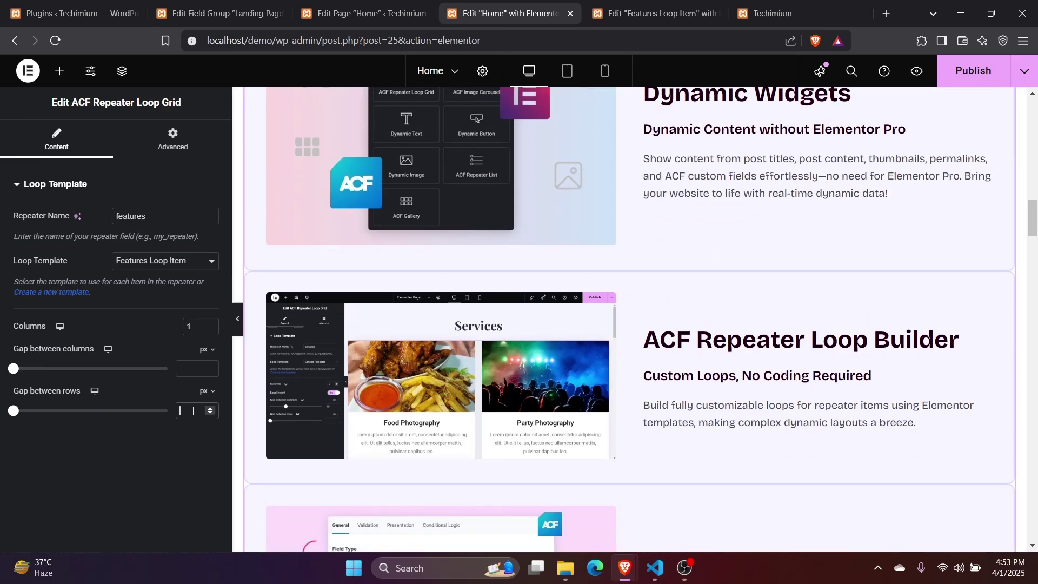
text(50)
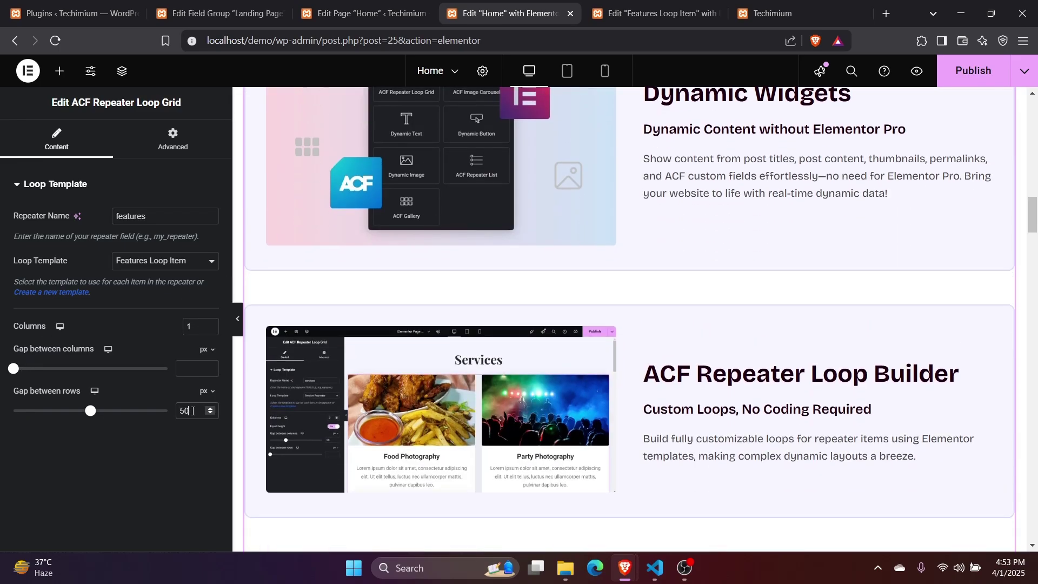
Step: Examine the content and spacing of all feature cards in the Key Features & Benefits loop grid
scroll(566, 375, up, 4)
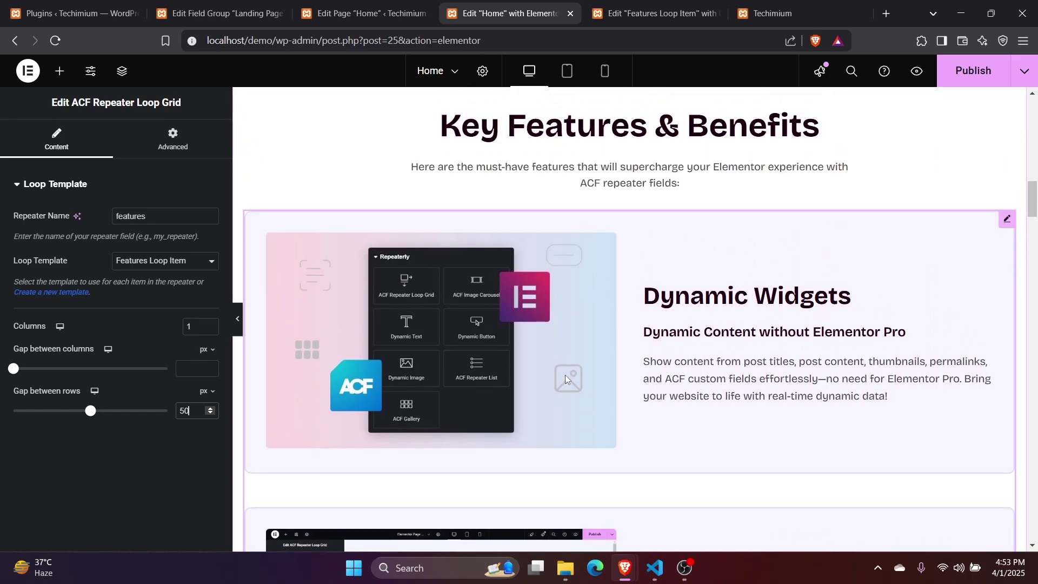
scroll(566, 374, down, 15)
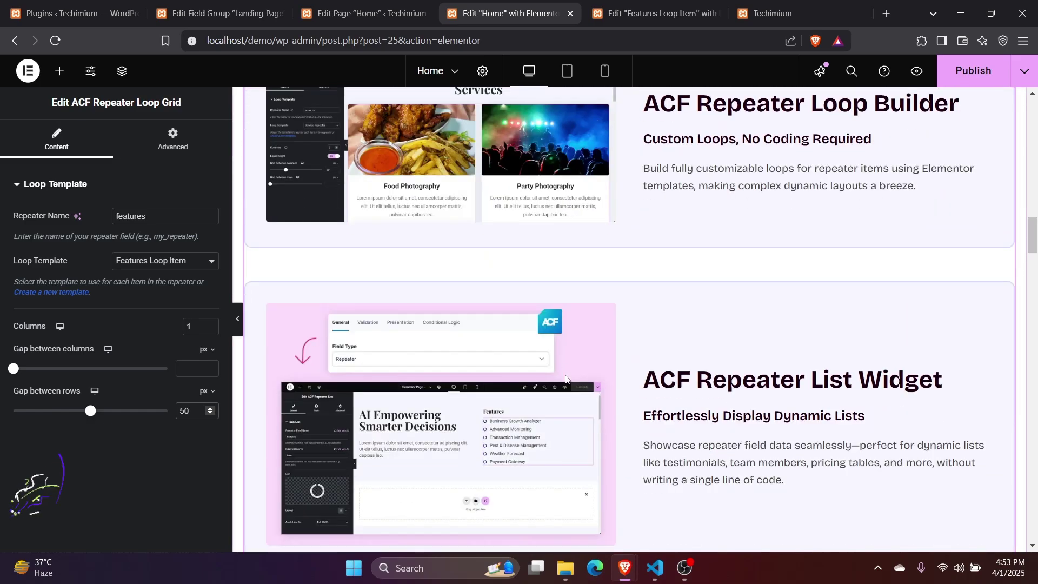
scroll(565, 378, down, 15)
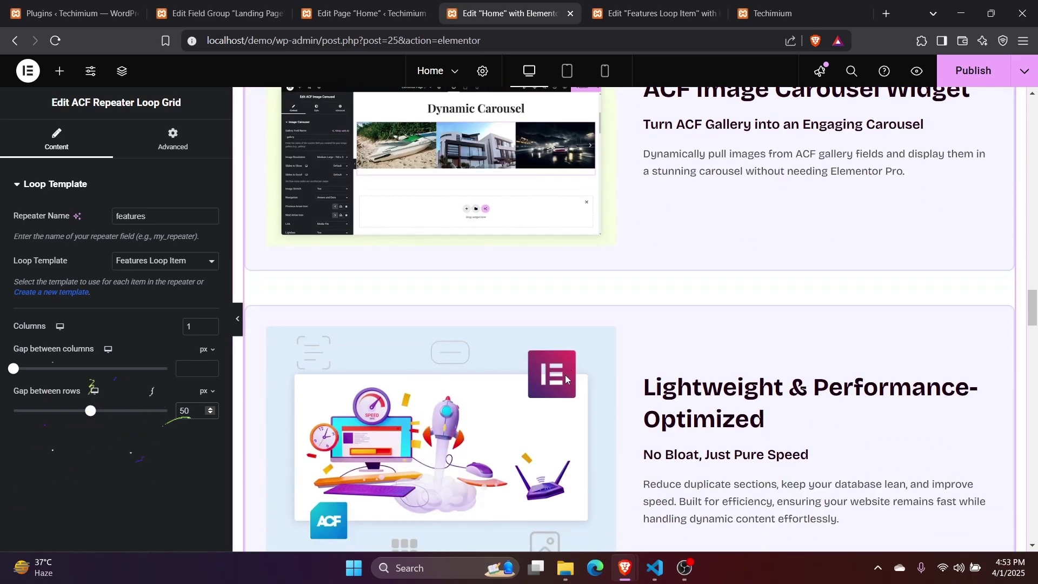
scroll(565, 379, down, 6)
scroll(565, 378, up, 7)
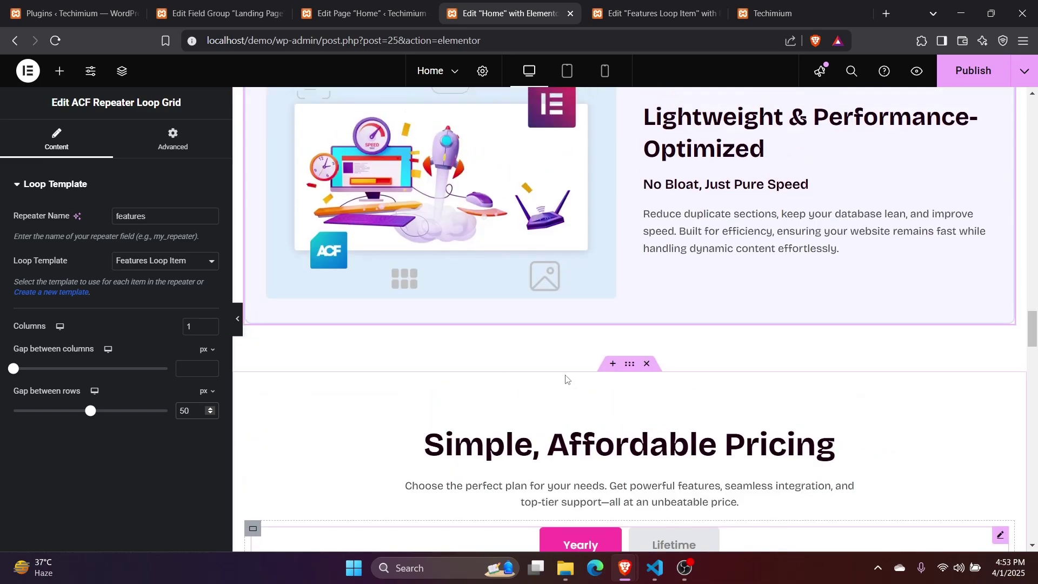
scroll(565, 377, up, 12)
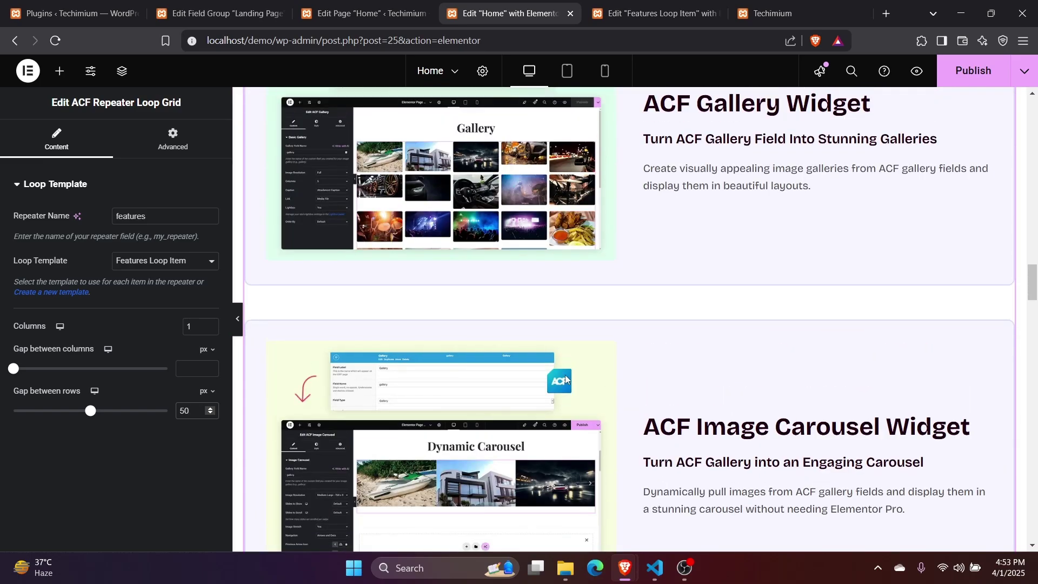
scroll(565, 377, up, 15)
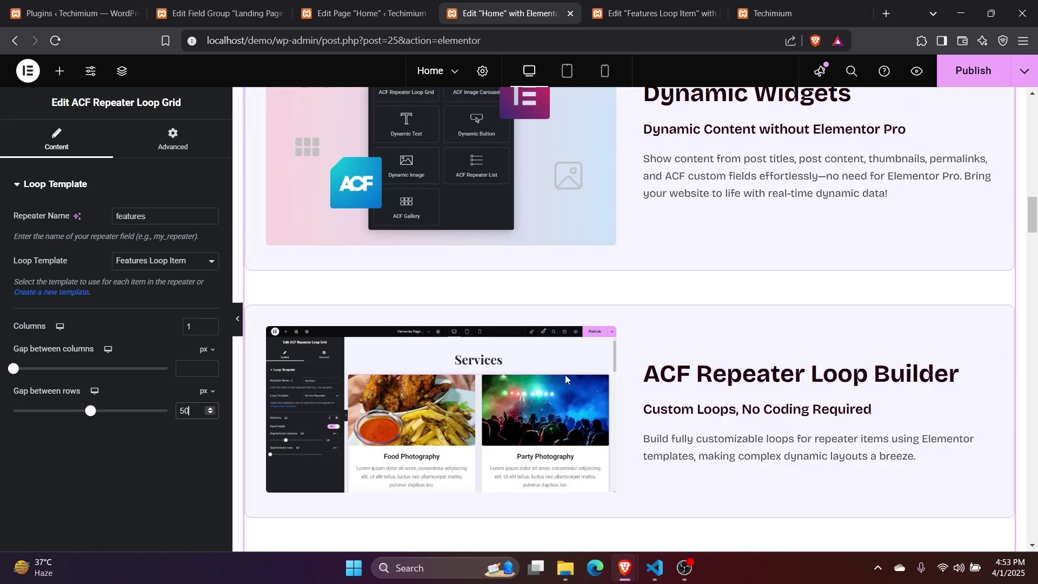
scroll(566, 374, up, 3)
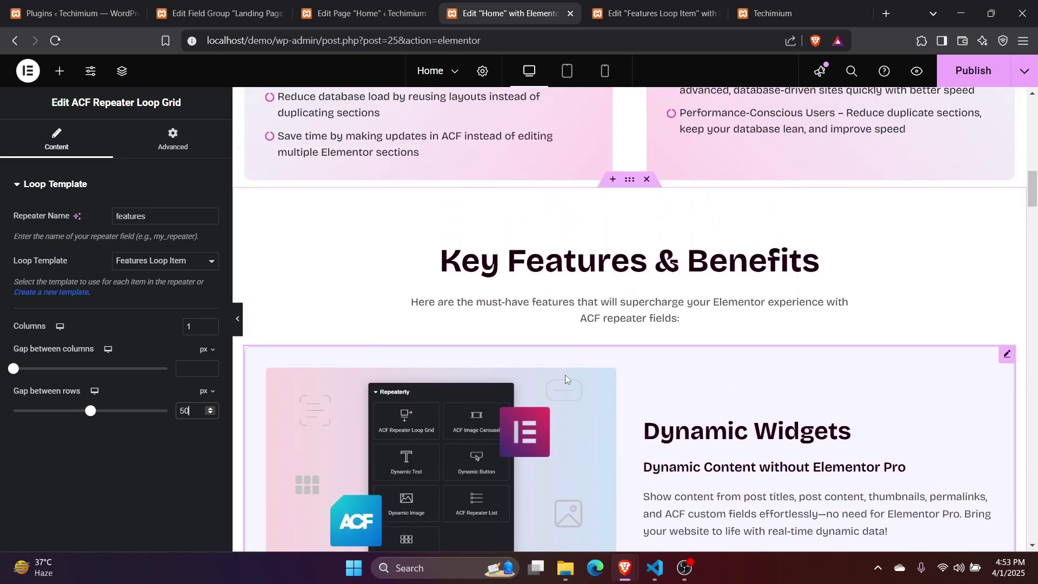
scroll(566, 375, down, 3)
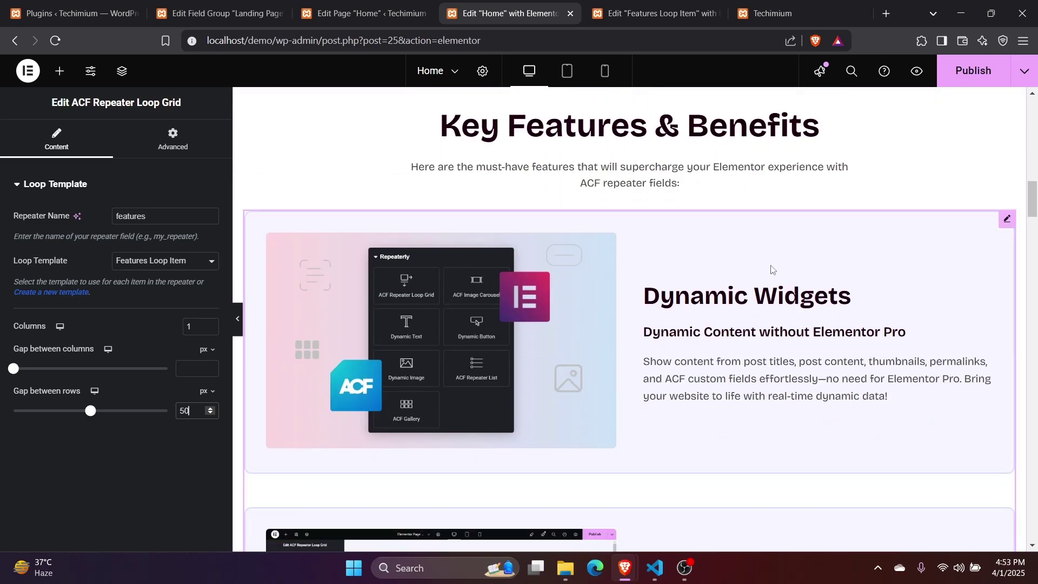
Step: Publish the Home page with the dynamic features loop grid
click(962, 75)
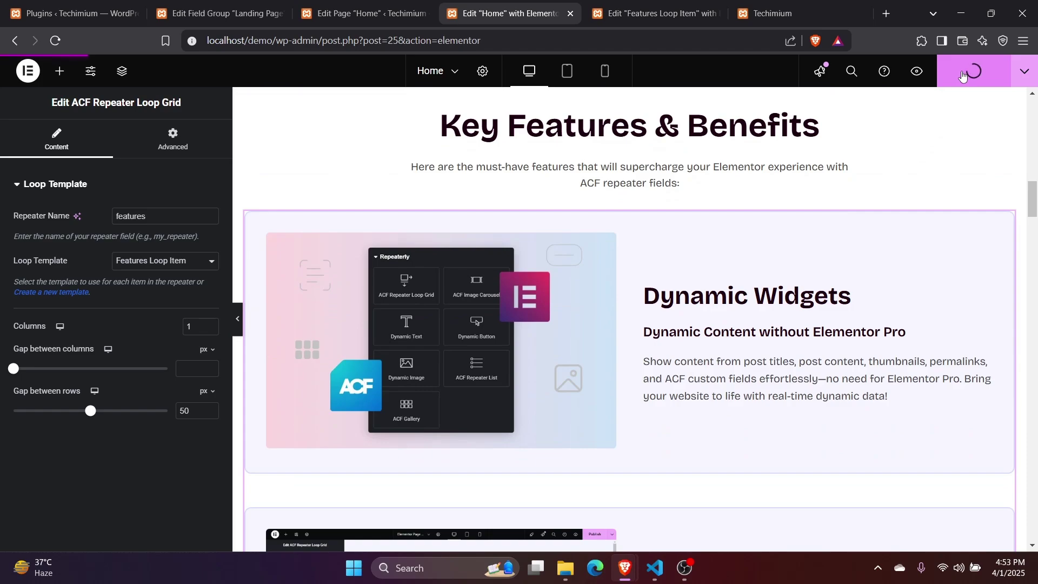